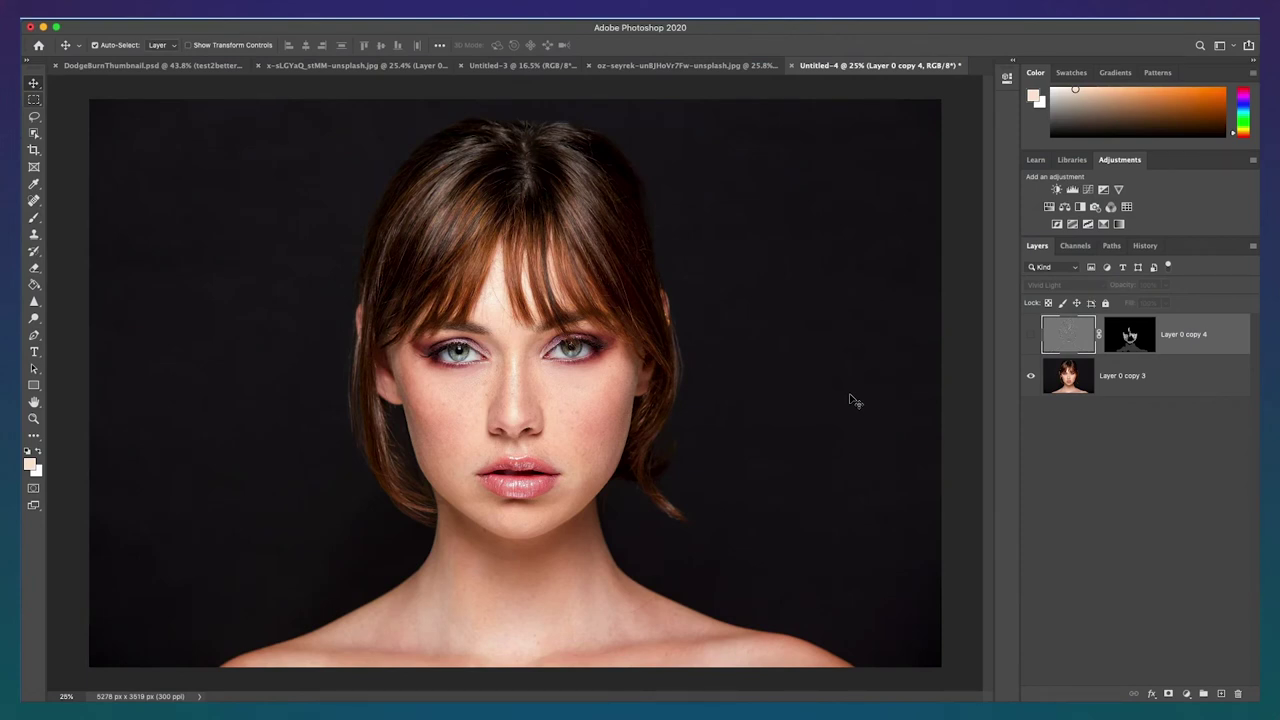
Step: Turn the Vivid Light layer 'Layer 0 copy 4' back on over the portrait
left_click(1031, 336)
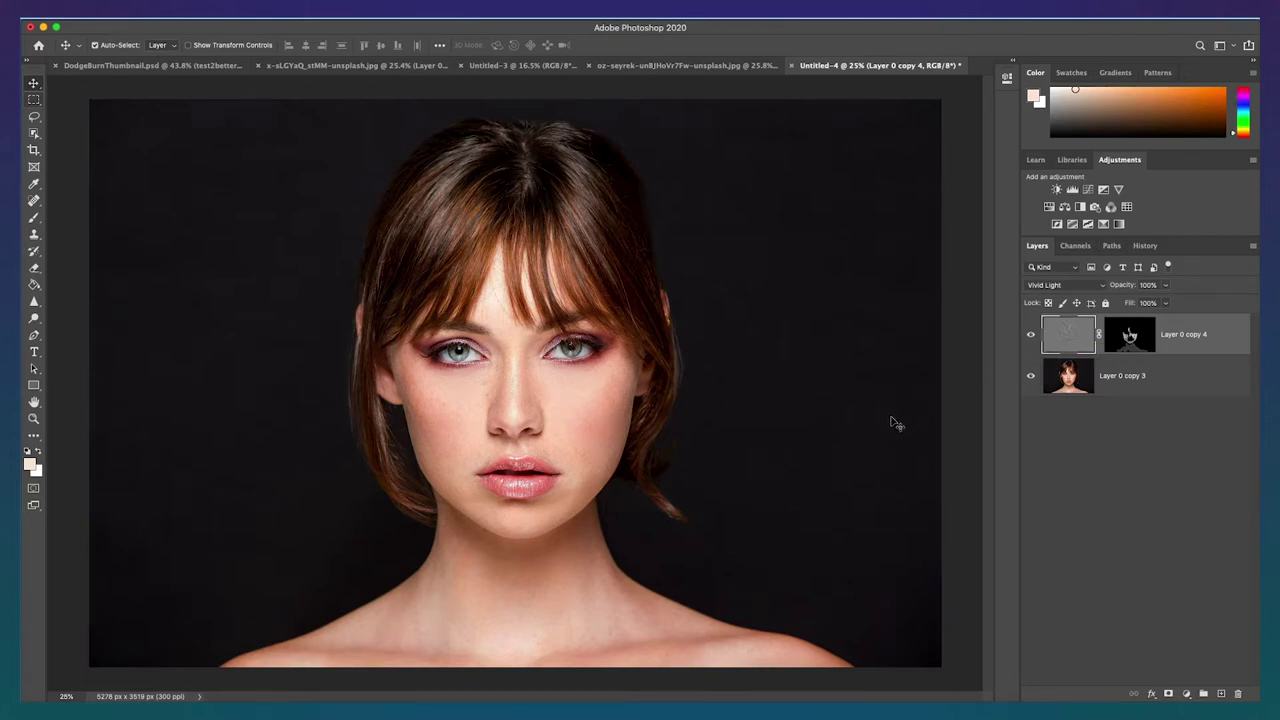
Step: Add two blank layers above Layer 0 copy 4 named 'highlights' and 'shadows'
left_click(1221, 694)
left_click(1221, 694)
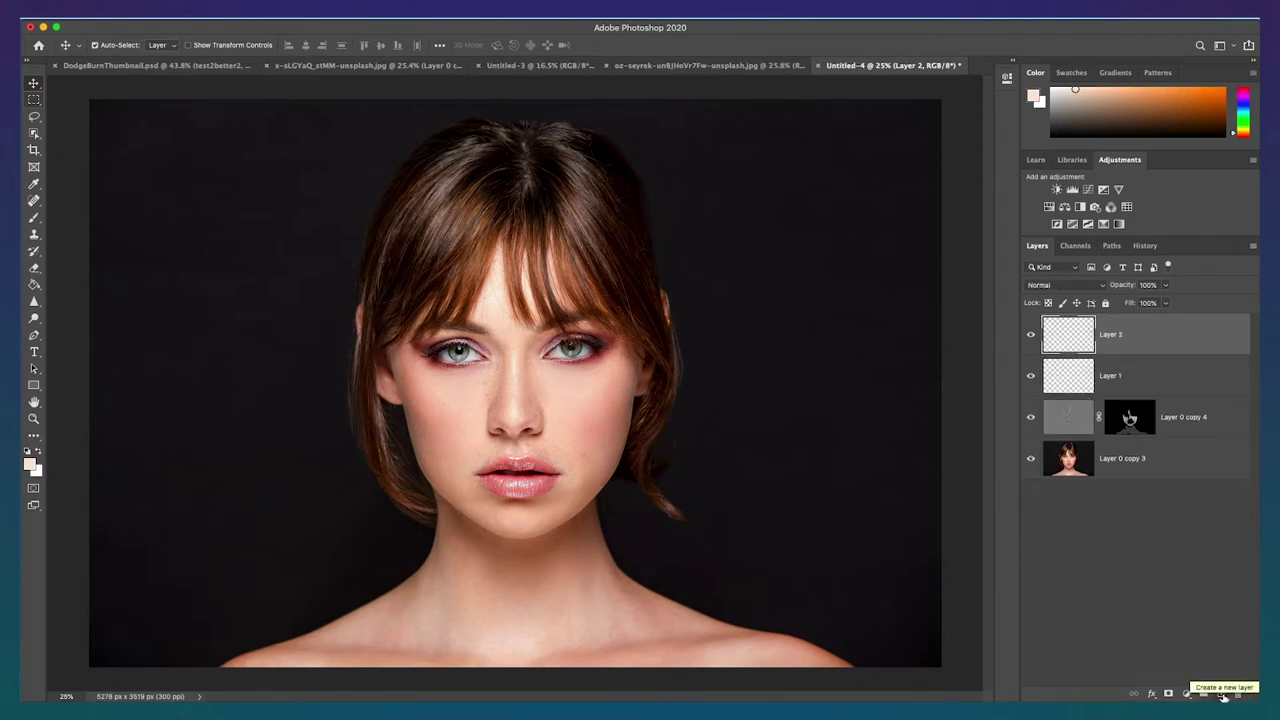
double_click(1112, 334)
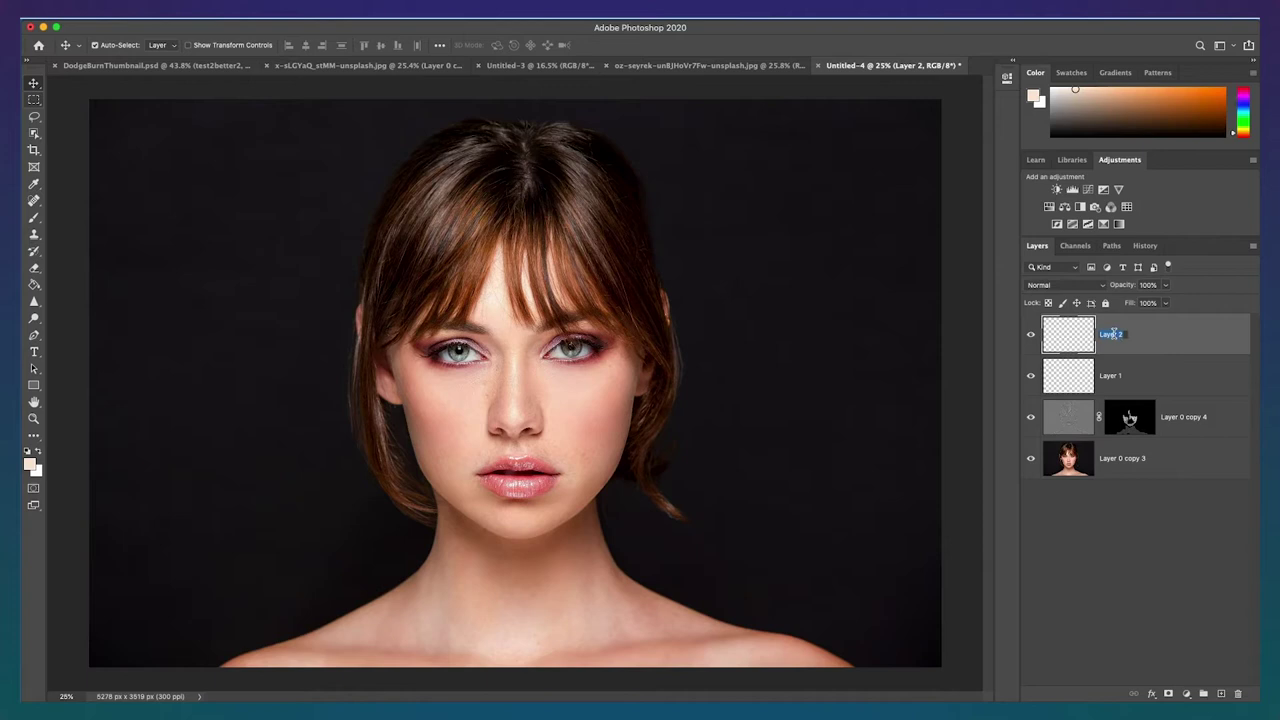
type("highlights")
double_click(1112, 375)
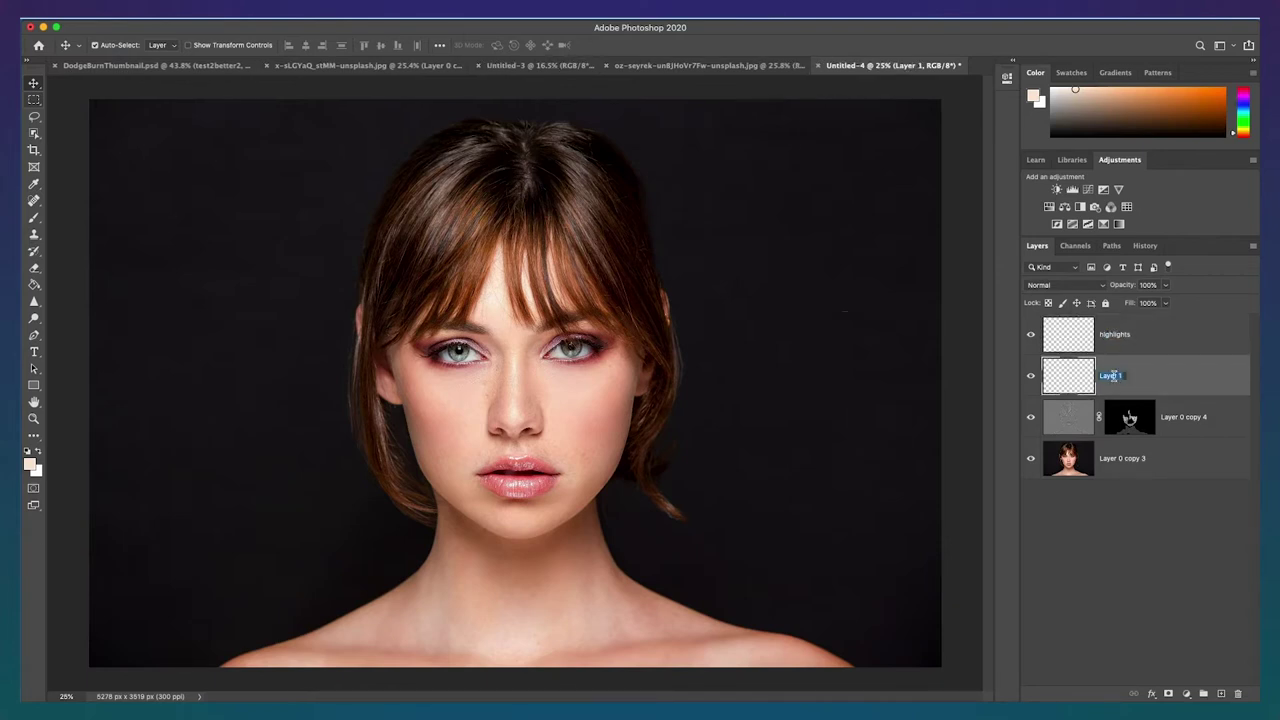
type("shadows")
key("Return")
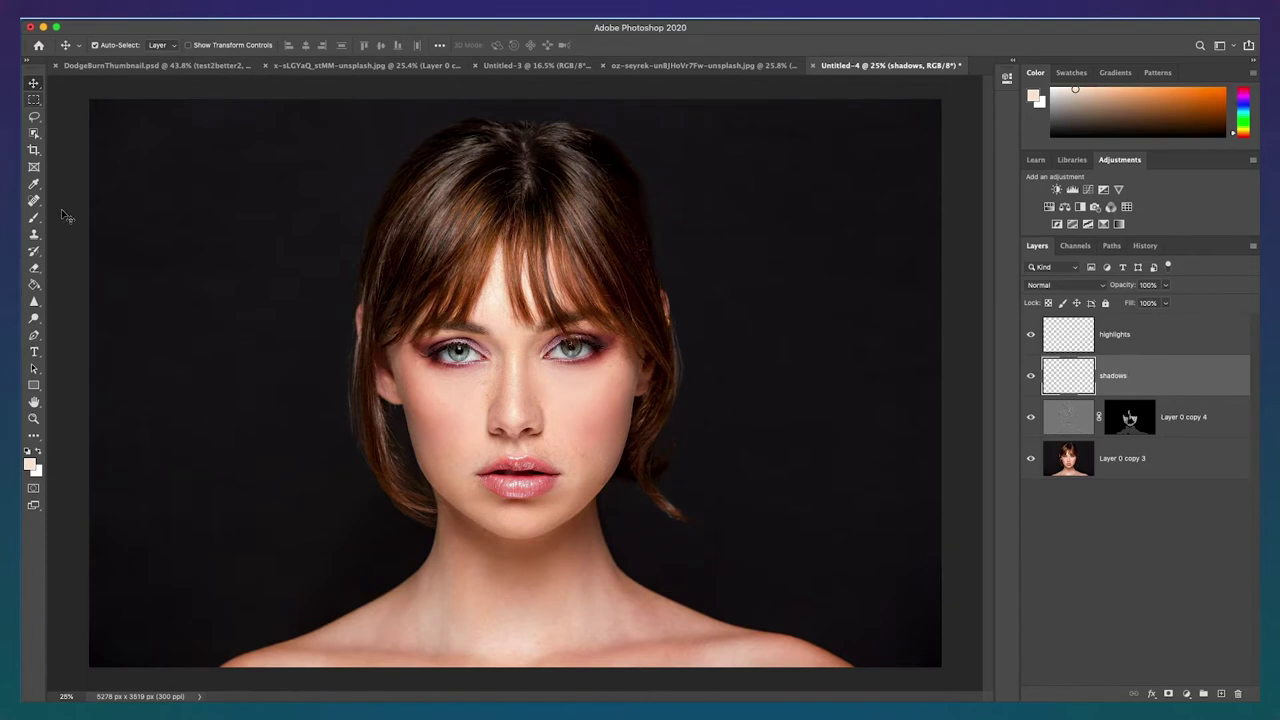
Step: Set up a slightly larger Brush at 100% opacity with a dark brown sampled from the jaw
left_click(34, 217)
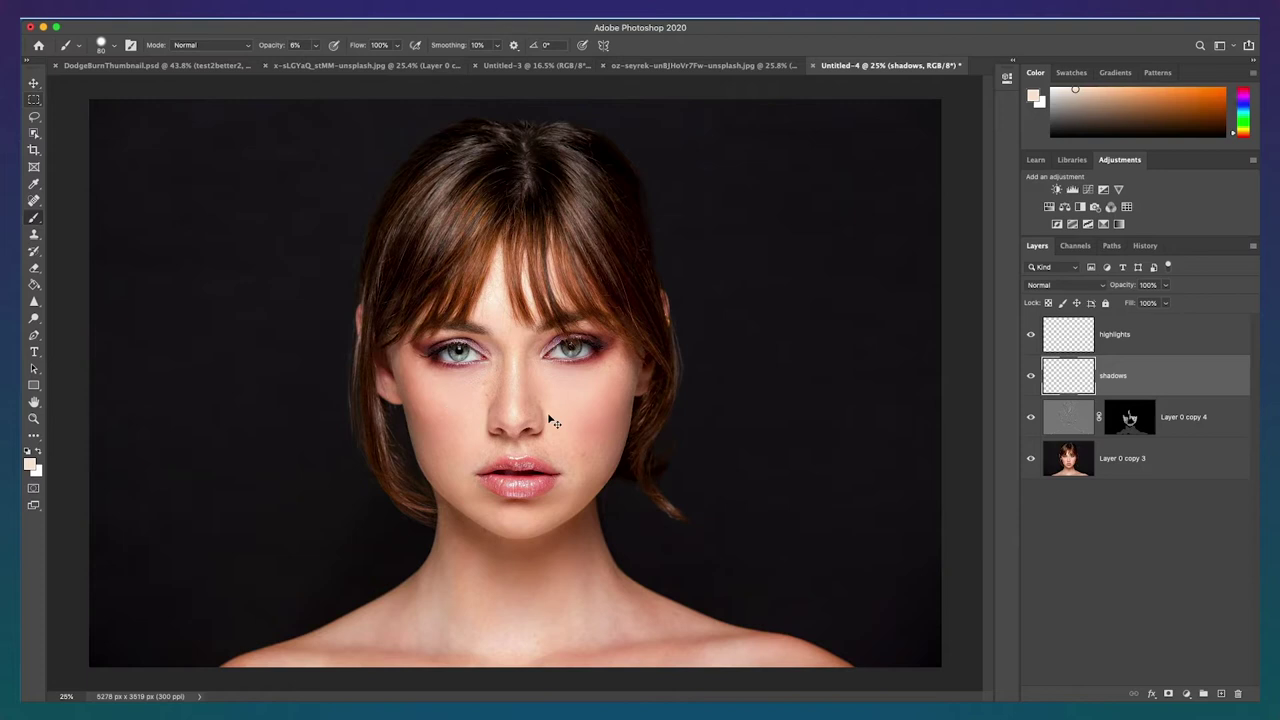
left_click(593, 510, "alt")
left_click(596, 514, "alt")
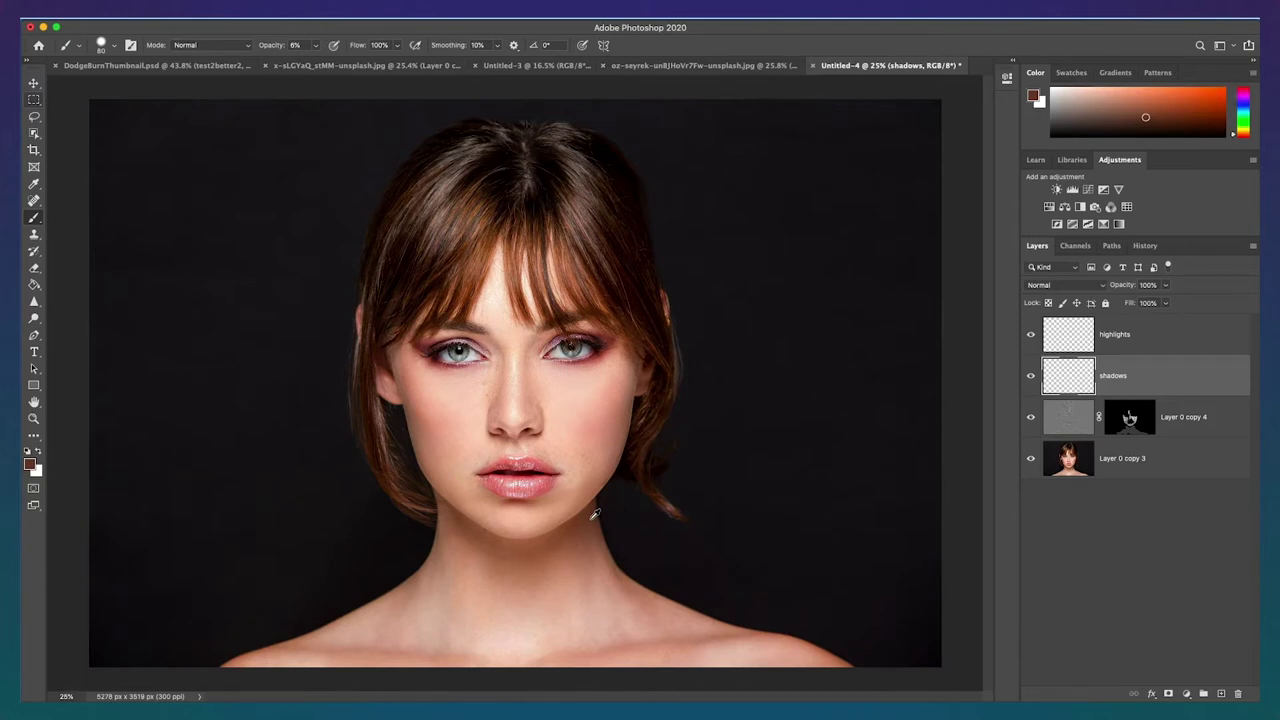
left_click(593, 514, "alt")
key("0")
left_click_drag(316, 45, 317, 62)
key("bracketright")
Step: Paint brown contour strokes down the cheeks, on the chin and along the nose sides
mouse_move(627, 414)
left_mouse_down()
mouse_move(608, 464)
mouse_move(573, 479)
mouse_move(606, 458)
mouse_move(627, 412)
mouse_move(570, 477)
mouse_move(604, 461)
left_mouse_up()
mouse_move(414, 430)
left_mouse_down()
mouse_move(464, 471)
mouse_move(428, 457)
mouse_move(411, 423)
mouse_move(425, 459)
mouse_move(465, 473)
mouse_move(429, 463)
mouse_move(410, 423)
mouse_move(462, 472)
left_mouse_up()
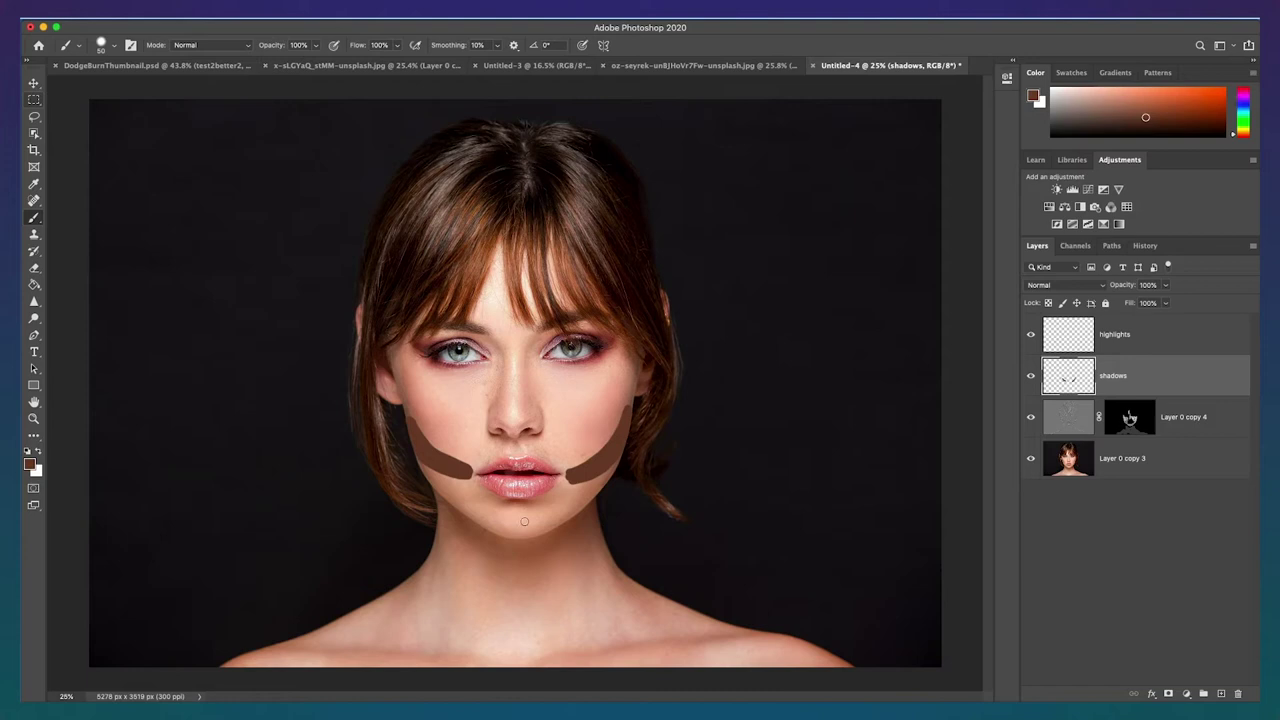
mouse_move(458, 505)
left_mouse_down()
mouse_move(490, 526)
mouse_move(478, 531)
mouse_move(460, 512)
mouse_move(486, 524)
mouse_move(584, 506)
mouse_move(548, 530)
mouse_move(575, 510)
left_mouse_up()
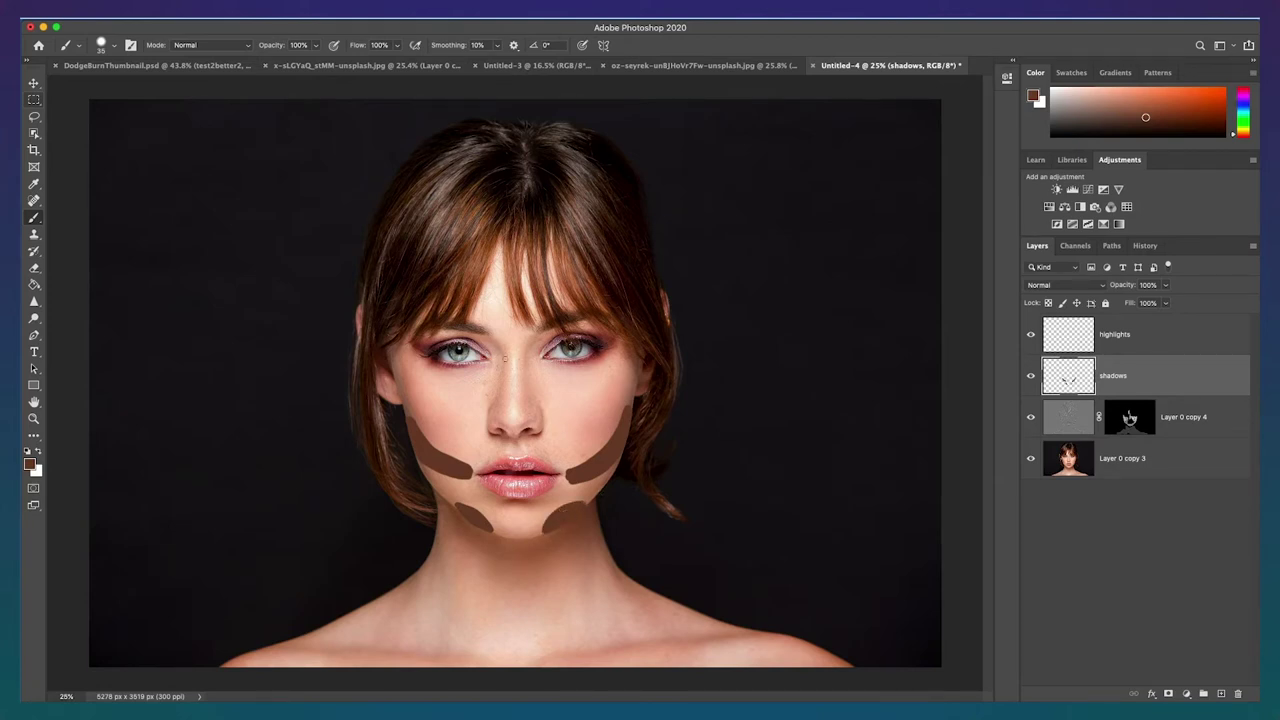
mouse_move(505, 357)
left_mouse_down()
mouse_move(501, 417)
mouse_move(517, 429)
mouse_move(536, 413)
mouse_move(523, 343)
mouse_move(506, 357)
mouse_move(497, 333)
mouse_move(527, 334)
left_mouse_up()
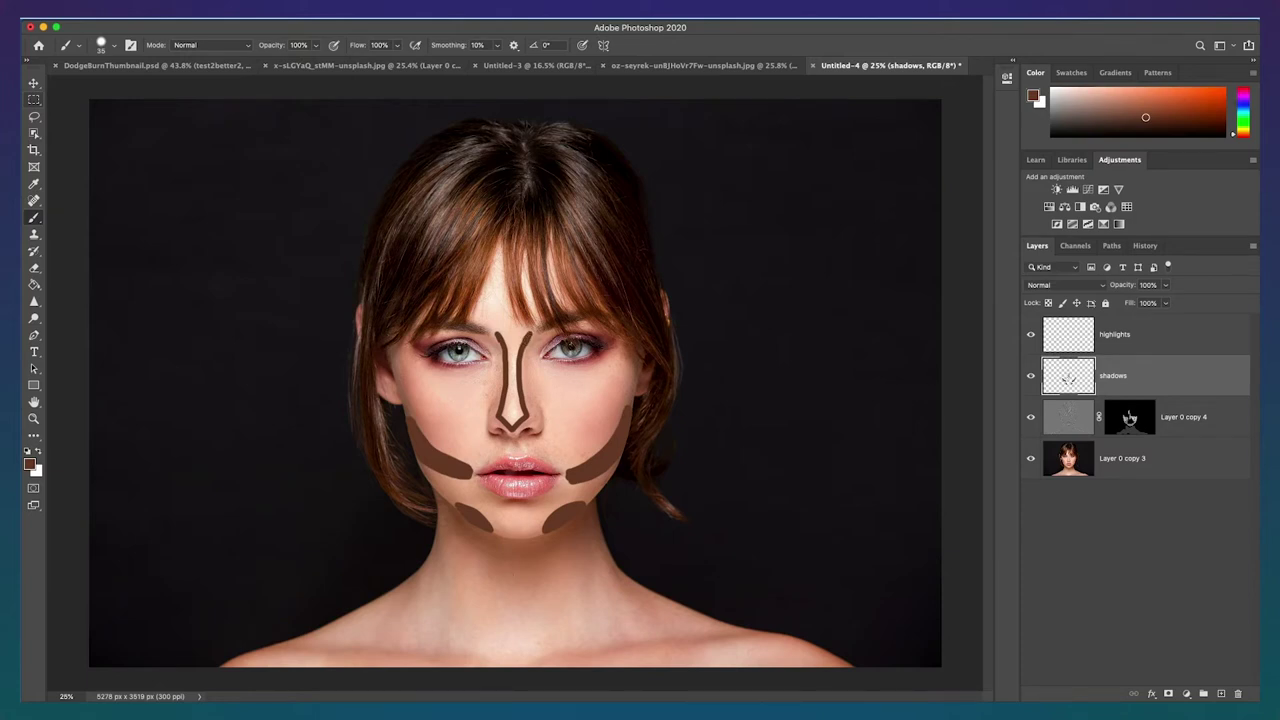
Step: With a larger brush, paint shadows under the chin, along the neck, collarbones and right shoulder
key("bracketright")
key("bracketright")
key("bracketright")
left_click_drag(483, 553, 538, 567)
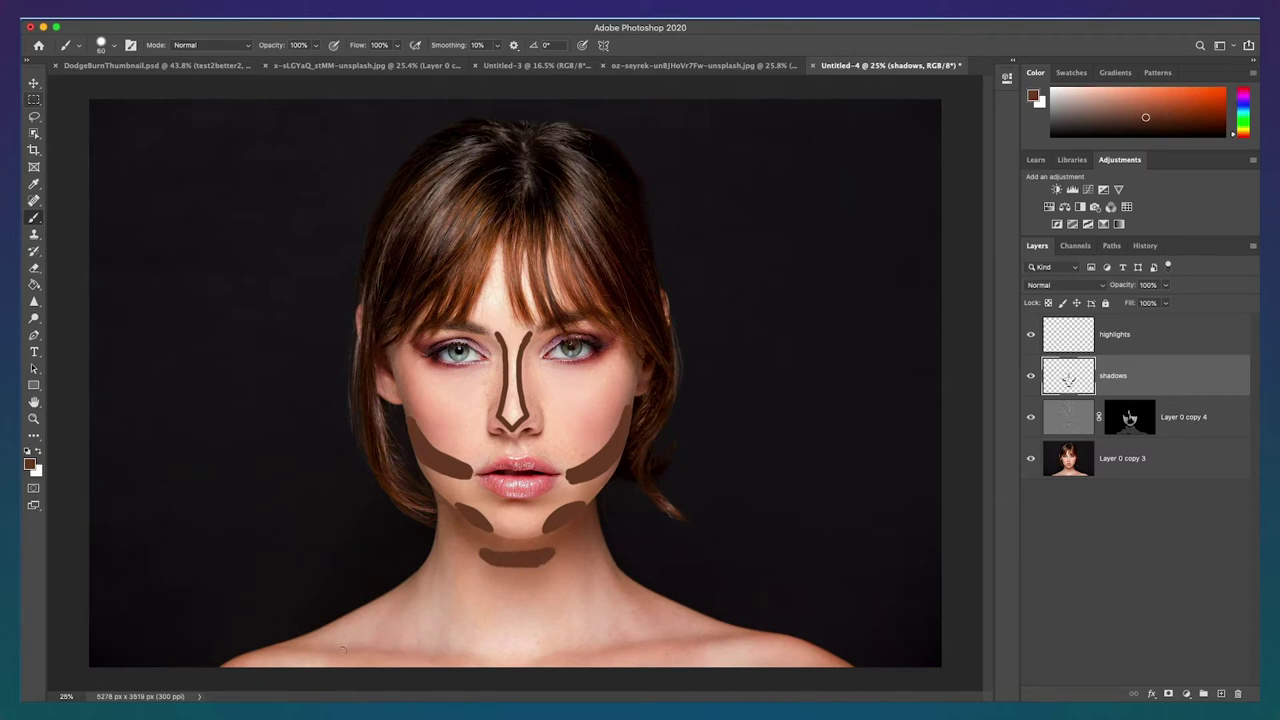
mouse_move(414, 578)
left_mouse_down()
mouse_move(357, 613)
mouse_move(388, 594)
left_mouse_up()
mouse_move(232, 664)
left_mouse_down()
mouse_move(294, 646)
mouse_move(230, 662)
left_mouse_up()
mouse_move(312, 650)
left_mouse_down()
mouse_move(394, 654)
mouse_move(310, 648)
left_mouse_up()
mouse_move(619, 580)
left_mouse_down()
mouse_move(666, 601)
mouse_move(616, 572)
left_mouse_up()
mouse_move(809, 645)
left_mouse_down()
mouse_move(847, 670)
mouse_move(782, 634)
left_mouse_up()
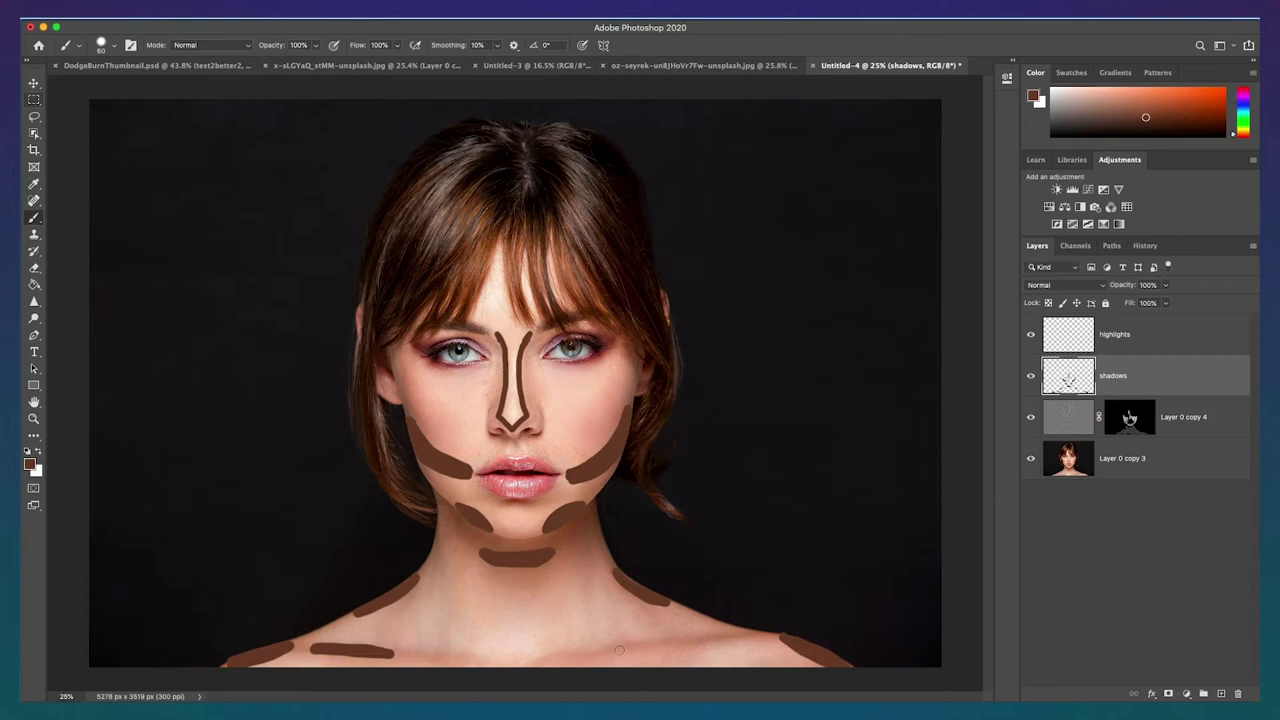
mouse_move(619, 650)
left_mouse_down()
mouse_move(712, 637)
mouse_move(638, 650)
left_mouse_up()
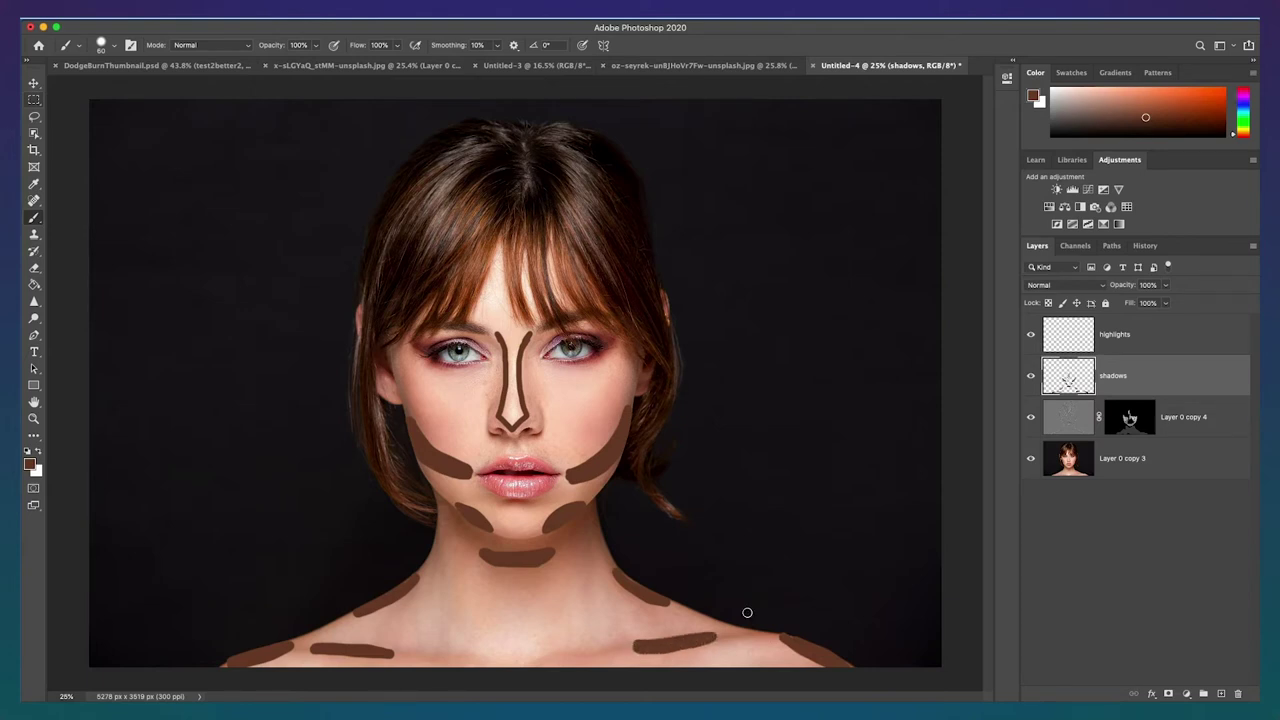
Step: Switch to the highlights layer and sample a light skin tone from the forehead
left_click(1118, 336)
left_click(497, 308, "alt")
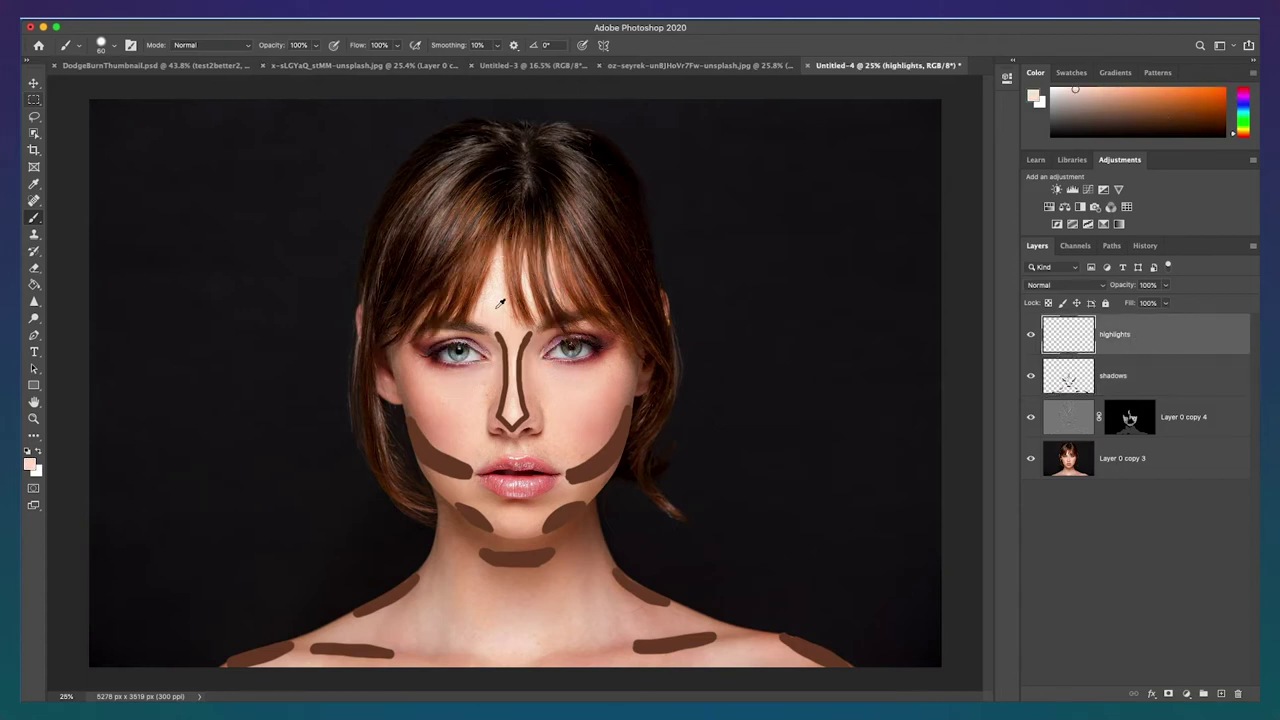
left_click(498, 314, "alt")
left_click(500, 311, "alt")
Step: Paint light highlights under both eyes, down the nose bridge, on the chin and upper chest
mouse_move(462, 400)
left_mouse_down()
mouse_move(446, 390)
mouse_move(472, 385)
left_mouse_up()
mouse_move(555, 386)
left_mouse_down()
mouse_move(554, 405)
mouse_move(580, 390)
mouse_move(547, 383)
left_mouse_up()
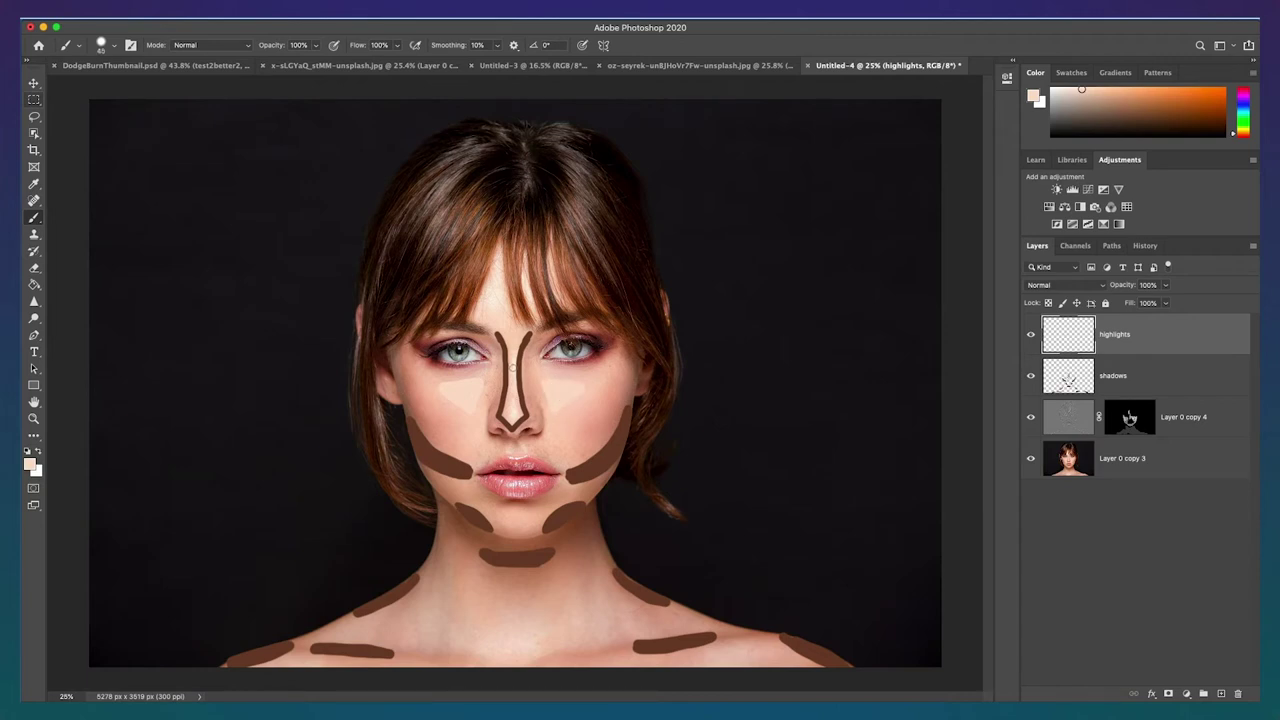
left_click_drag(512, 341, 517, 413)
mouse_move(501, 516)
left_mouse_down()
mouse_move(513, 528)
mouse_move(525, 516)
mouse_move(506, 515)
mouse_move(516, 532)
mouse_move(529, 518)
left_mouse_up()
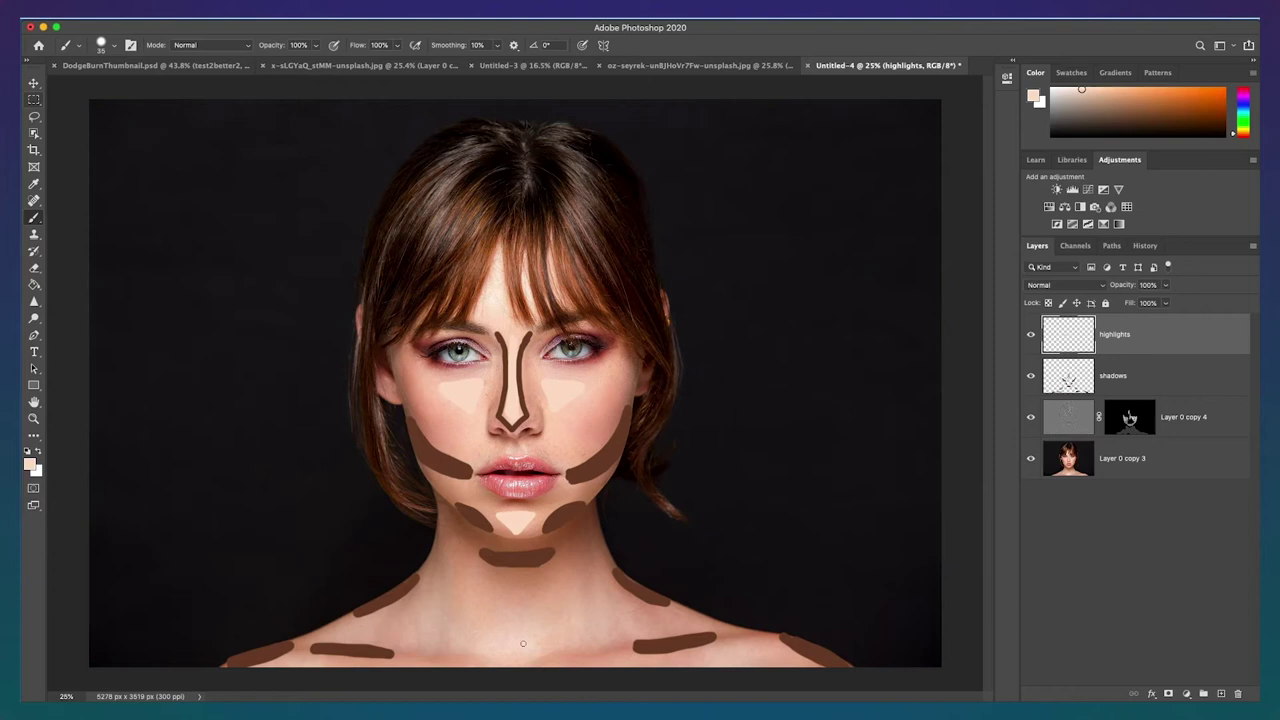
mouse_move(499, 621)
left_mouse_down()
mouse_move(527, 619)
mouse_move(511, 628)
left_mouse_up()
Step: Set both the shadows and highlights layers to Hard Light, then hide highlights
left_click(1118, 376)
left_click(1103, 286)
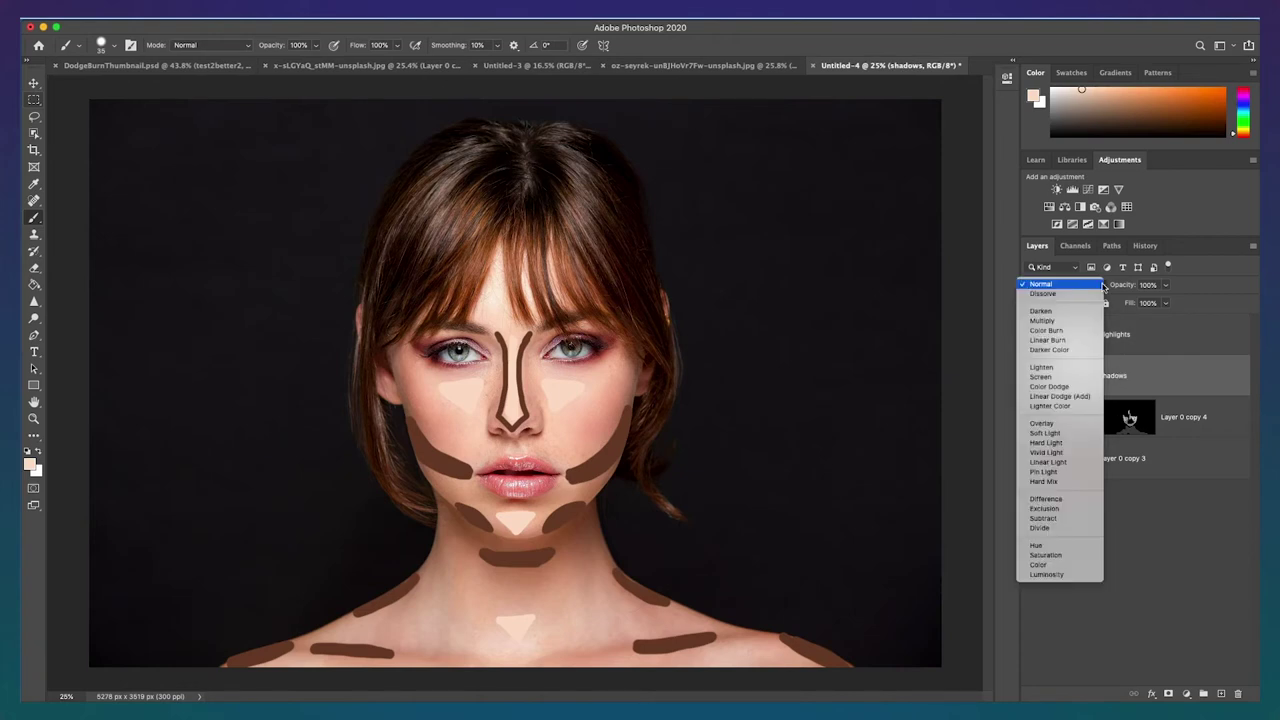
left_click(1073, 443)
left_click(1110, 345)
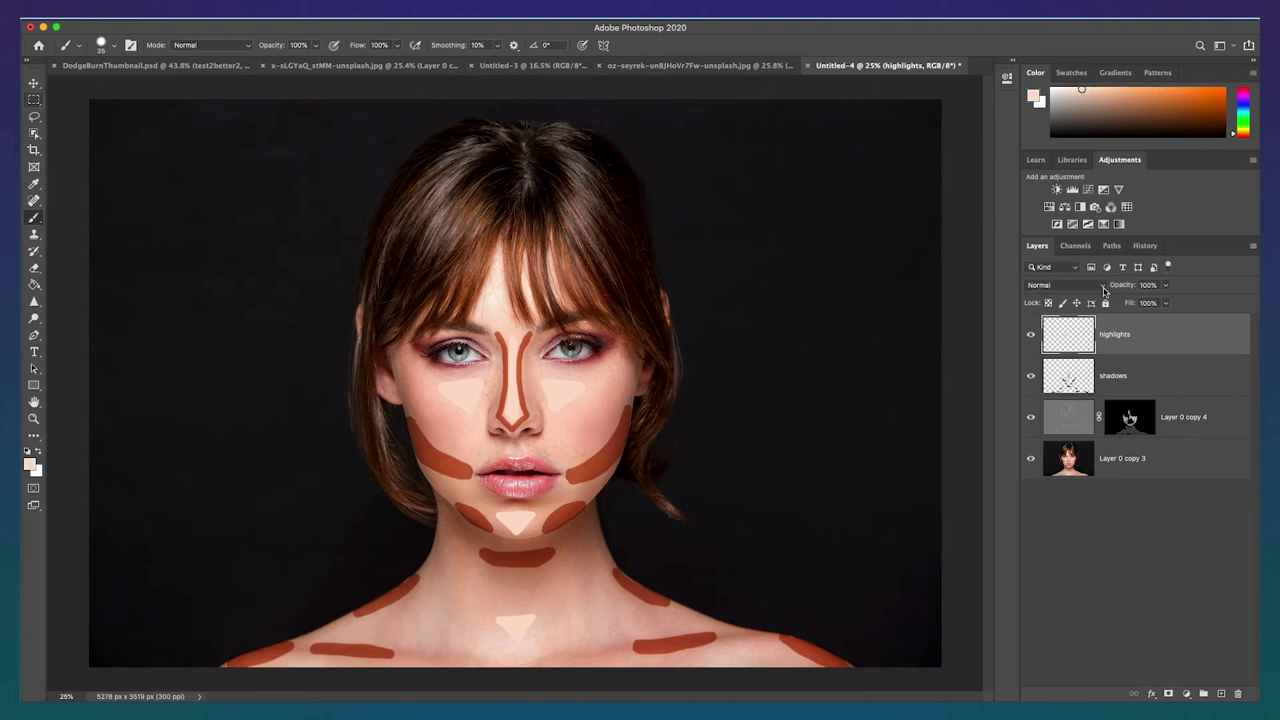
left_click(1104, 289)
left_click(1064, 443)
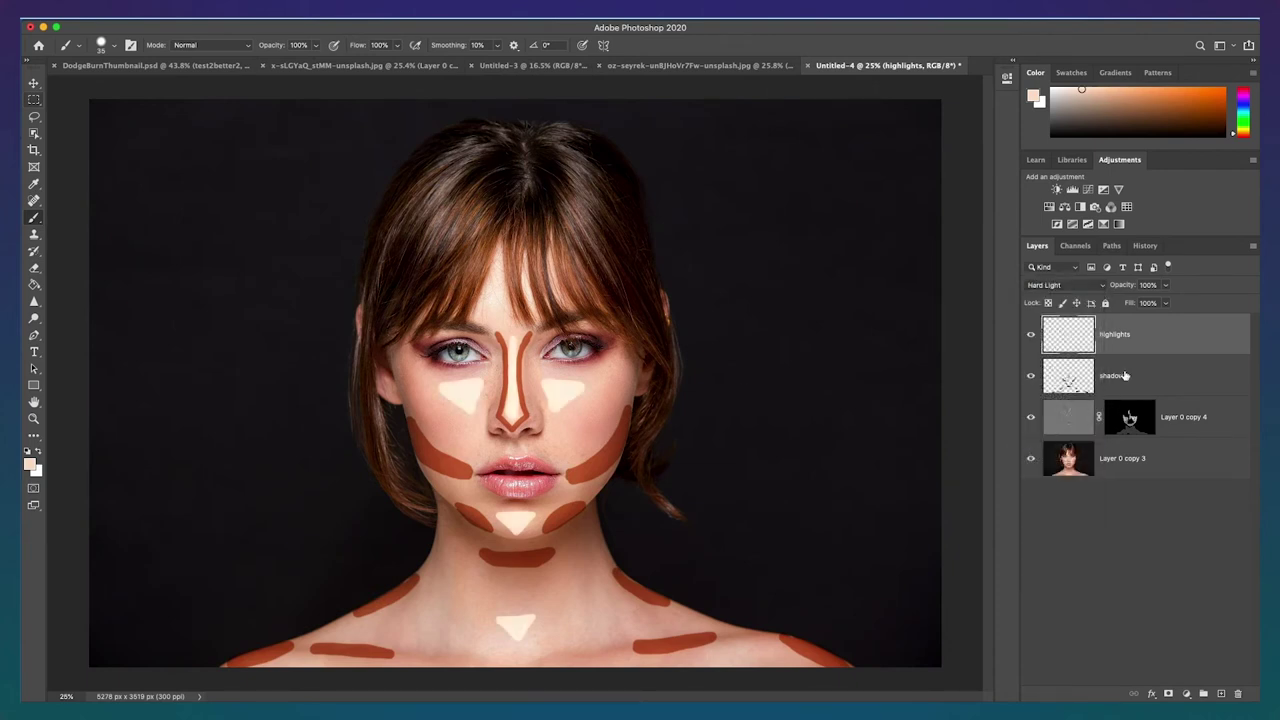
left_click(1060, 372)
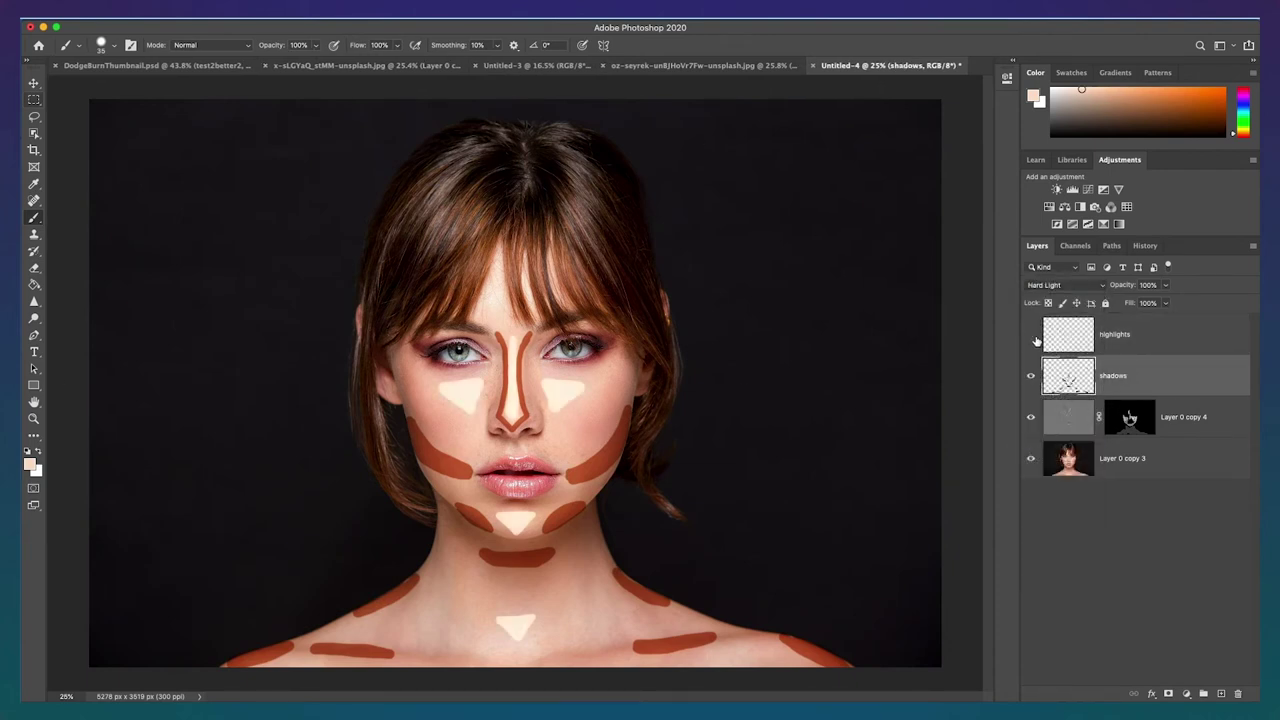
left_click(1035, 339)
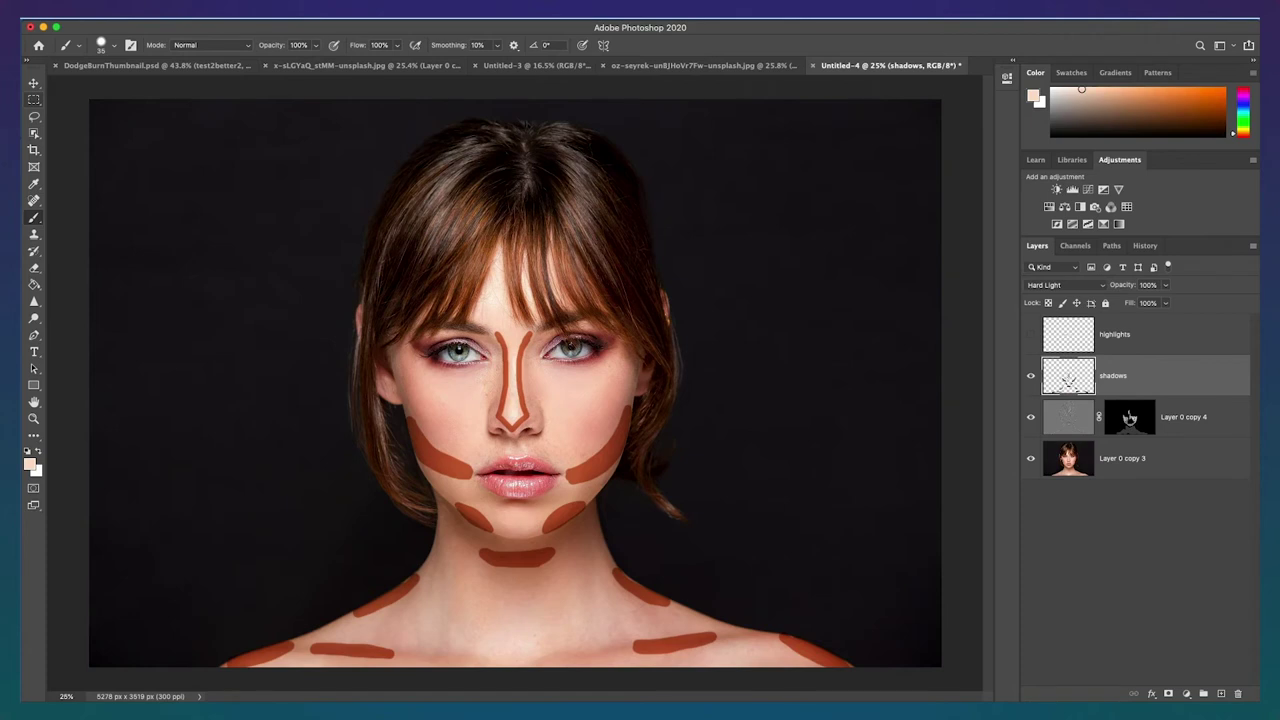
Step: Apply a 73.7 px Gaussian Blur to the shadows layer
left_click(330, 8)
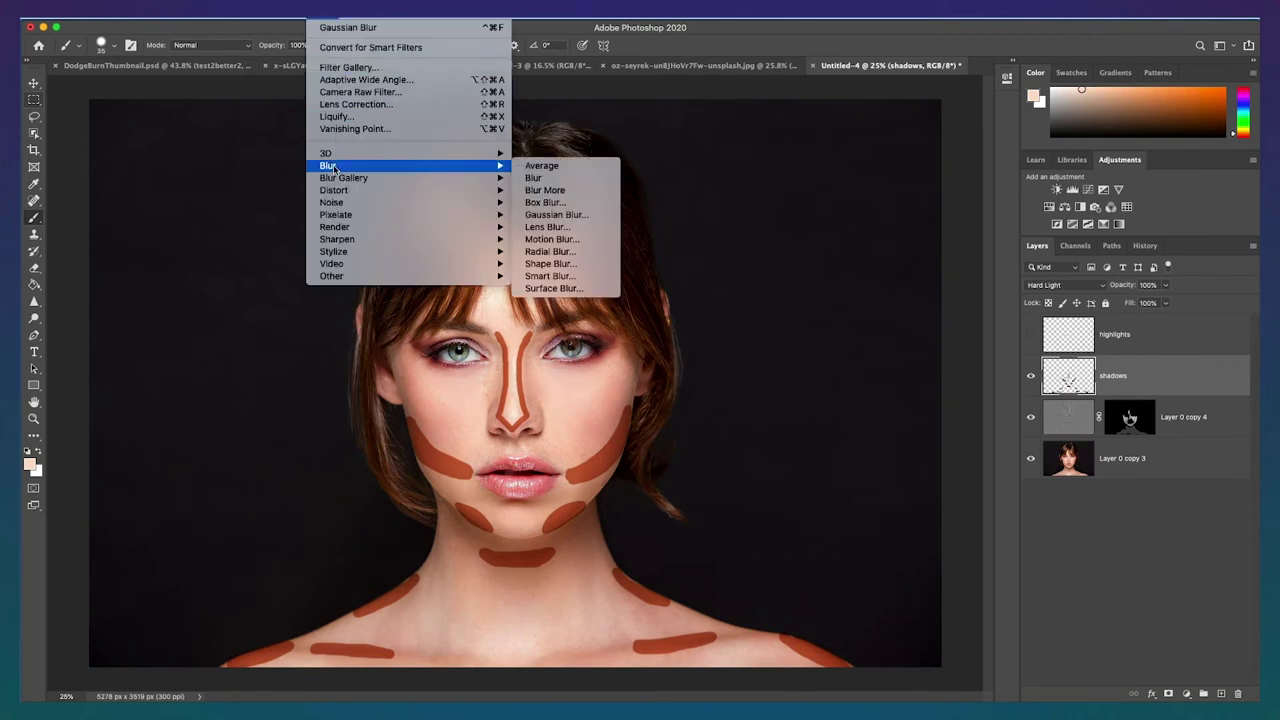
left_click(557, 215)
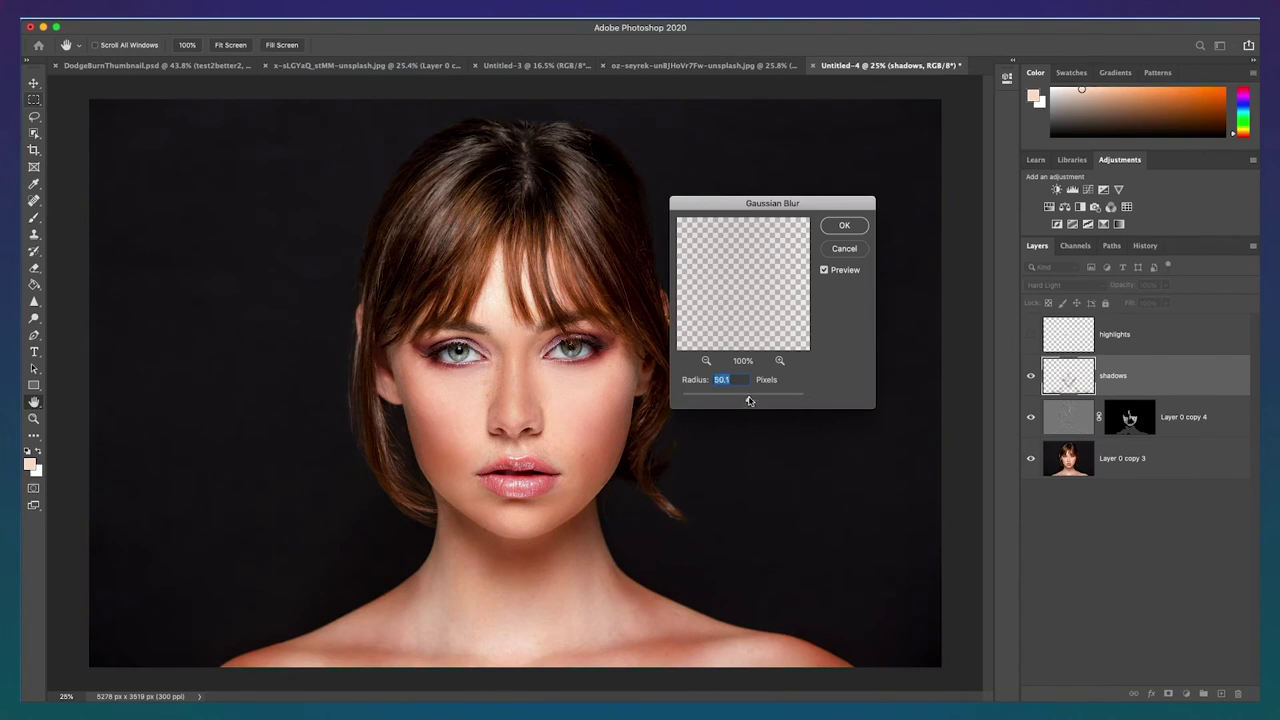
left_click_drag(755, 399, 718, 399)
left_click(706, 361)
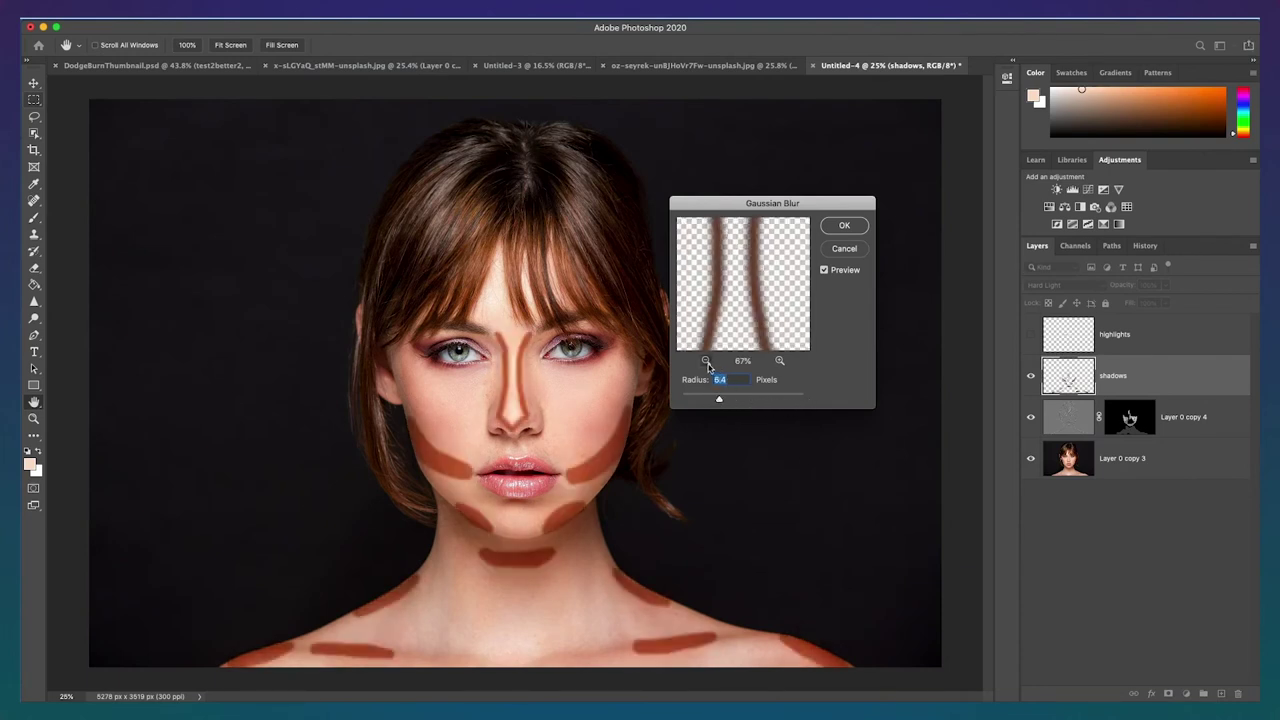
left_click(706, 361)
left_click(706, 361)
left_click(706, 361)
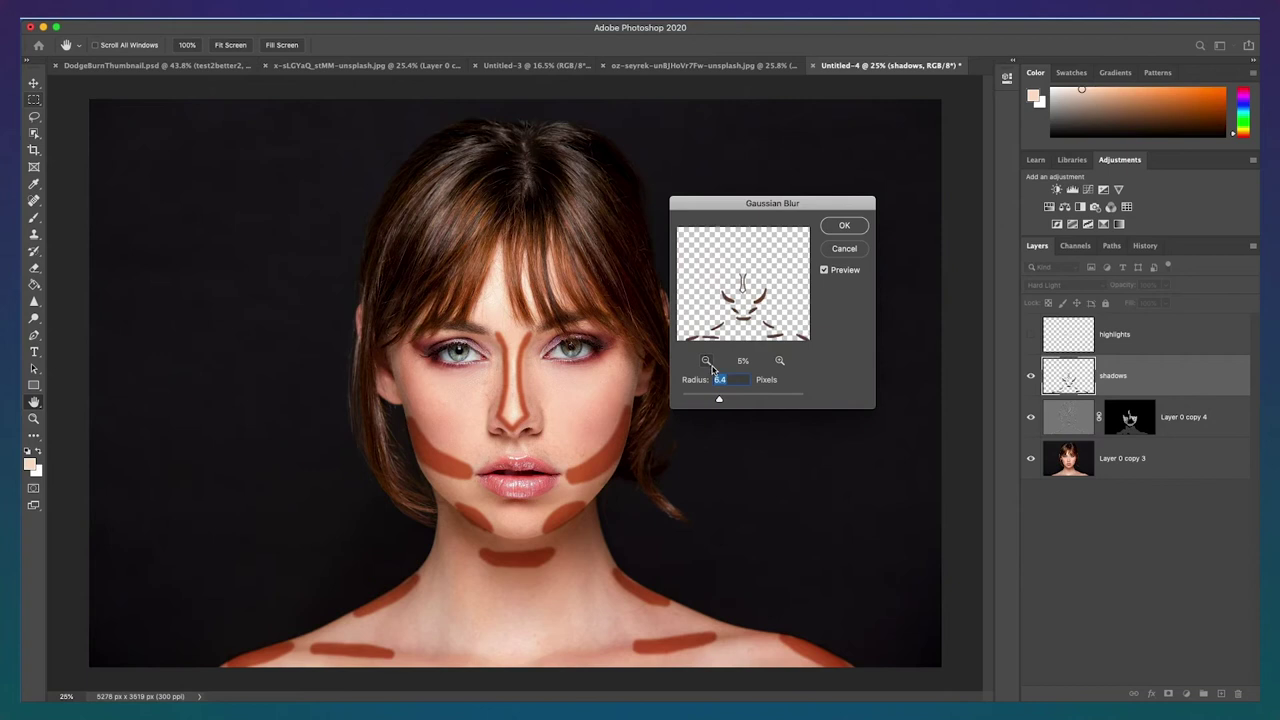
left_click_drag(719, 399, 755, 399)
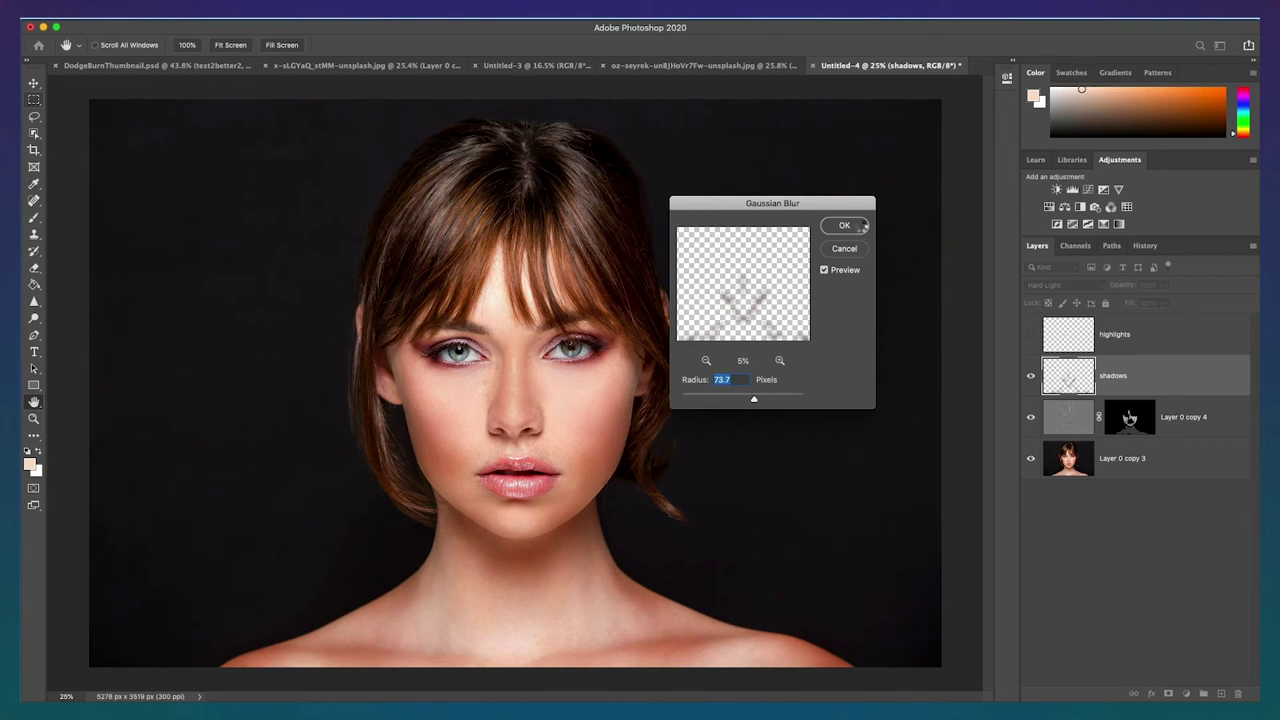
left_click(860, 229)
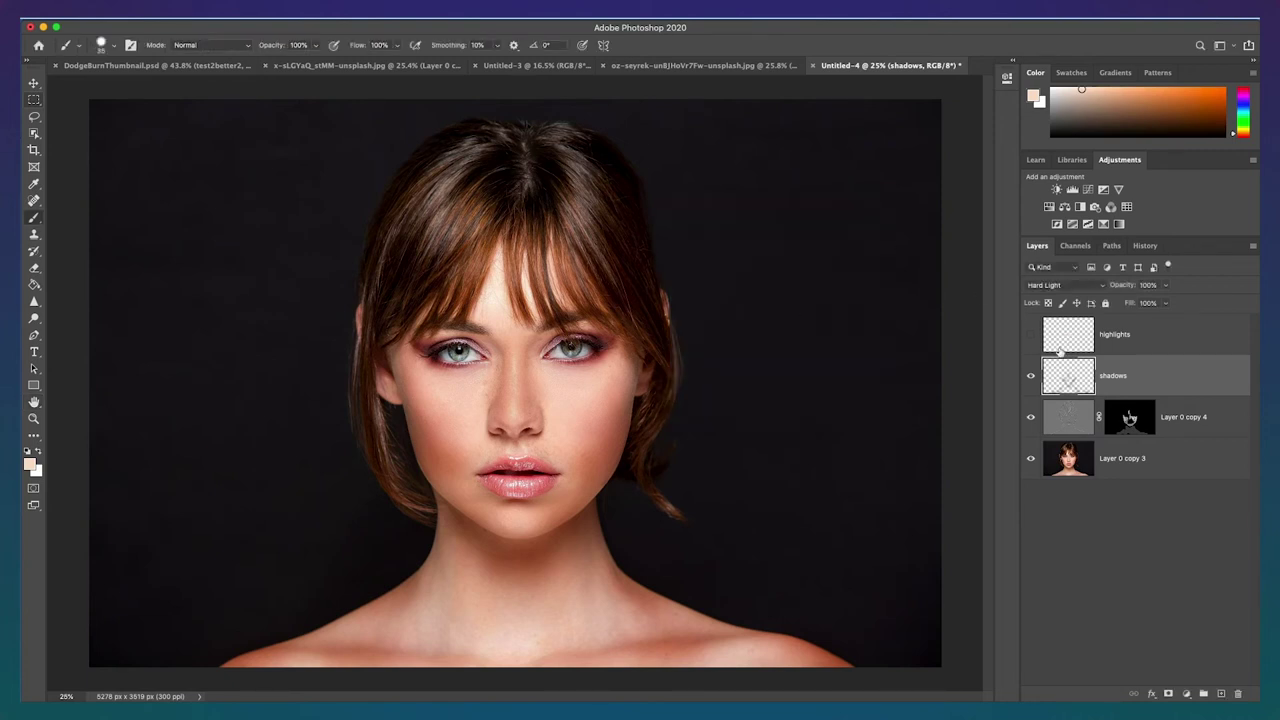
Step: Lower the shadows layer's saturation to -46 with a Hue/Saturation adjustment
key("super+u")
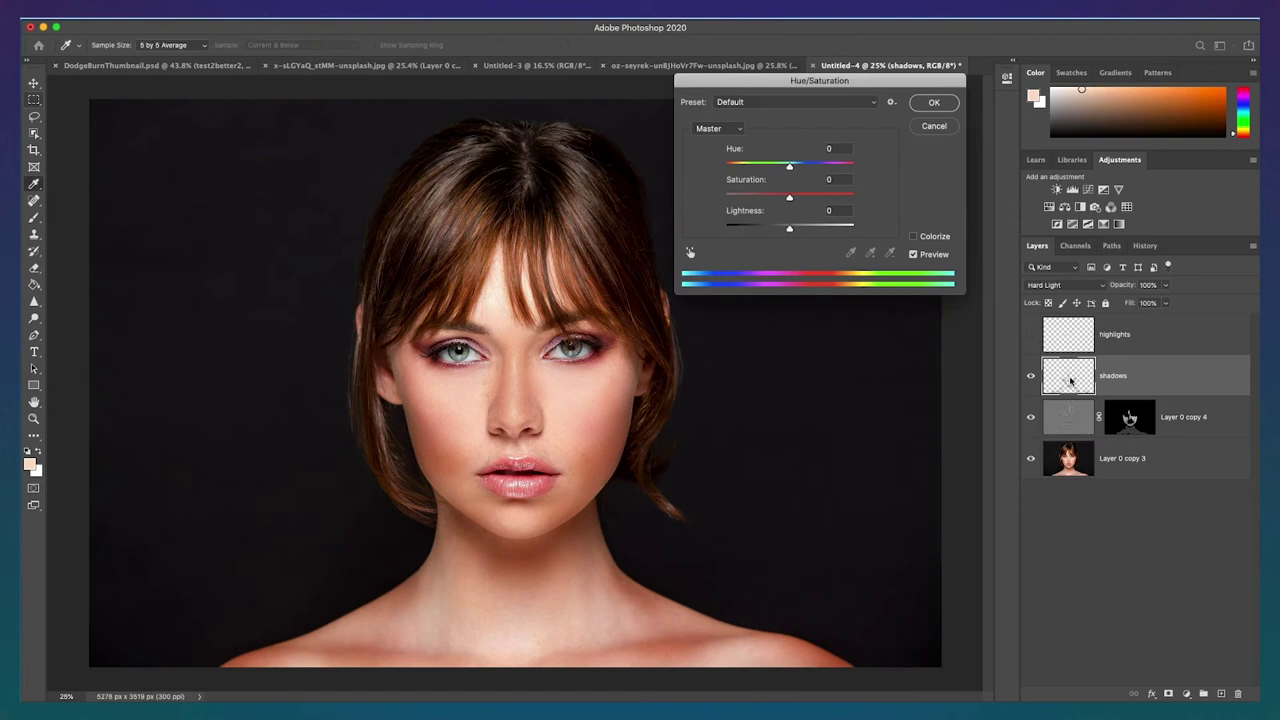
left_click_drag(789, 197, 760, 201)
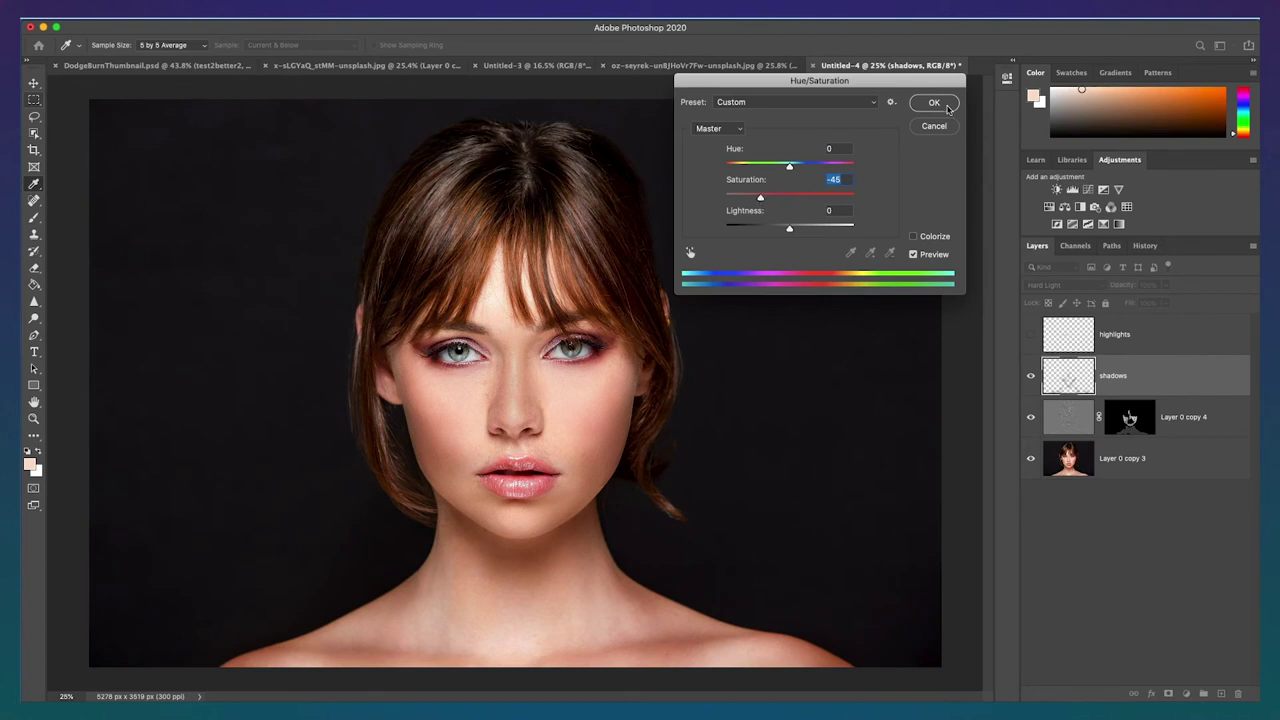
left_click(934, 103)
Step: Make the highlights layer visible again and select it as the active layer
left_click(1030, 336)
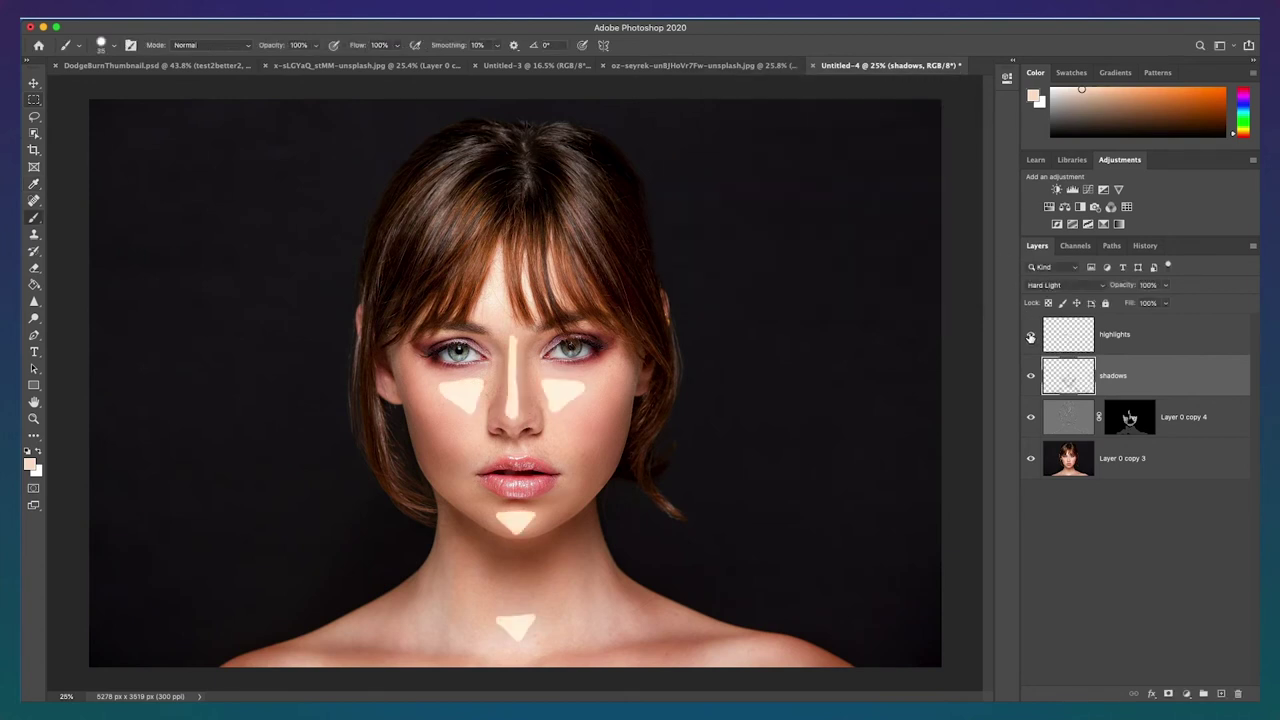
left_click(1124, 337)
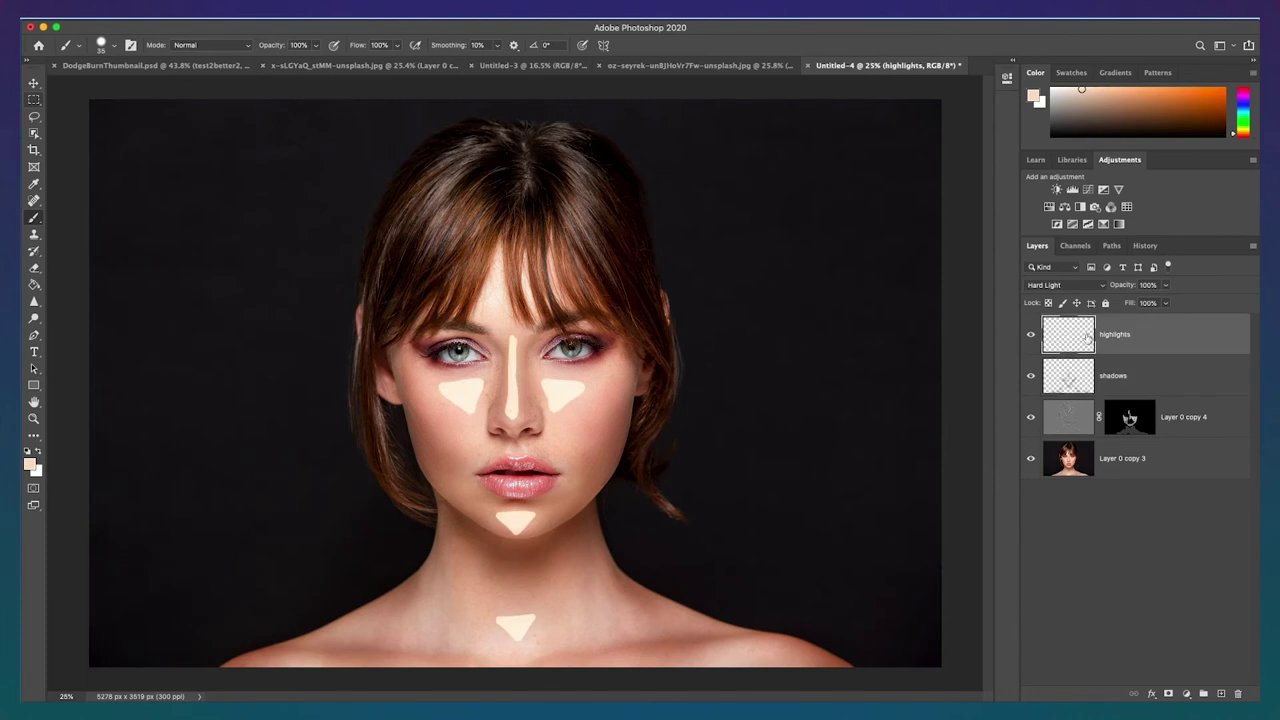
left_click(1129, 374)
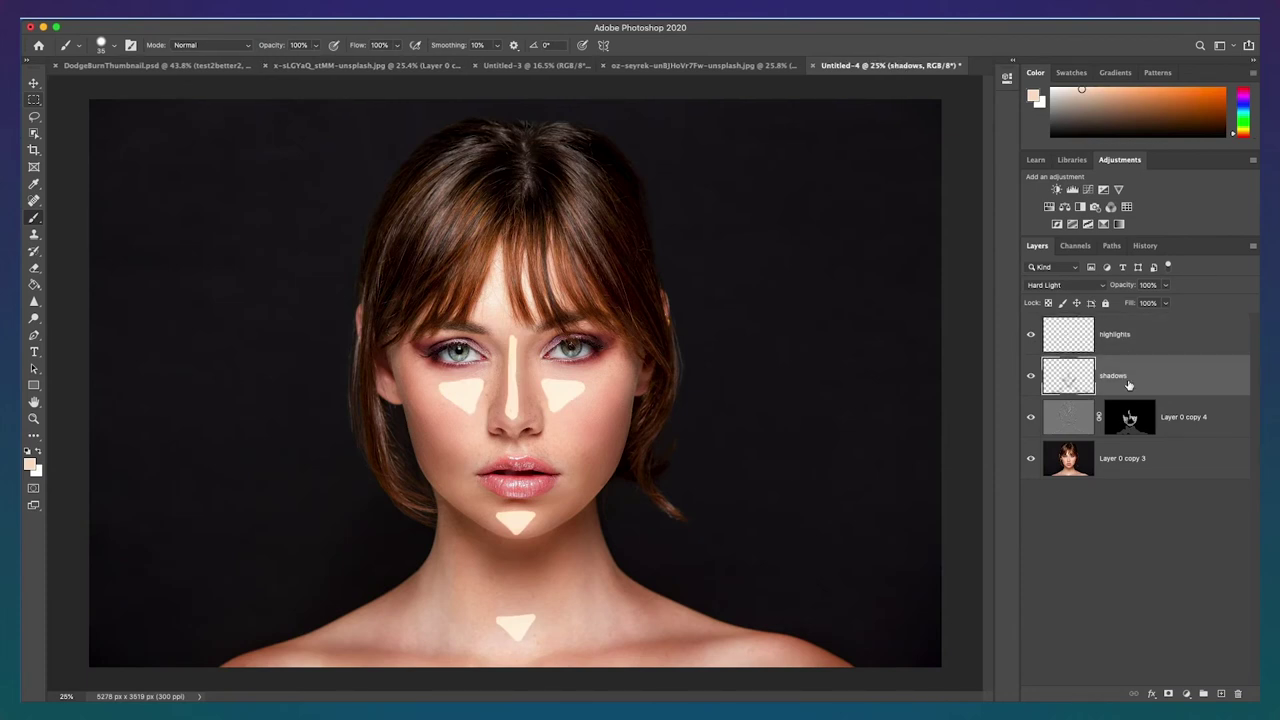
left_click(1030, 335)
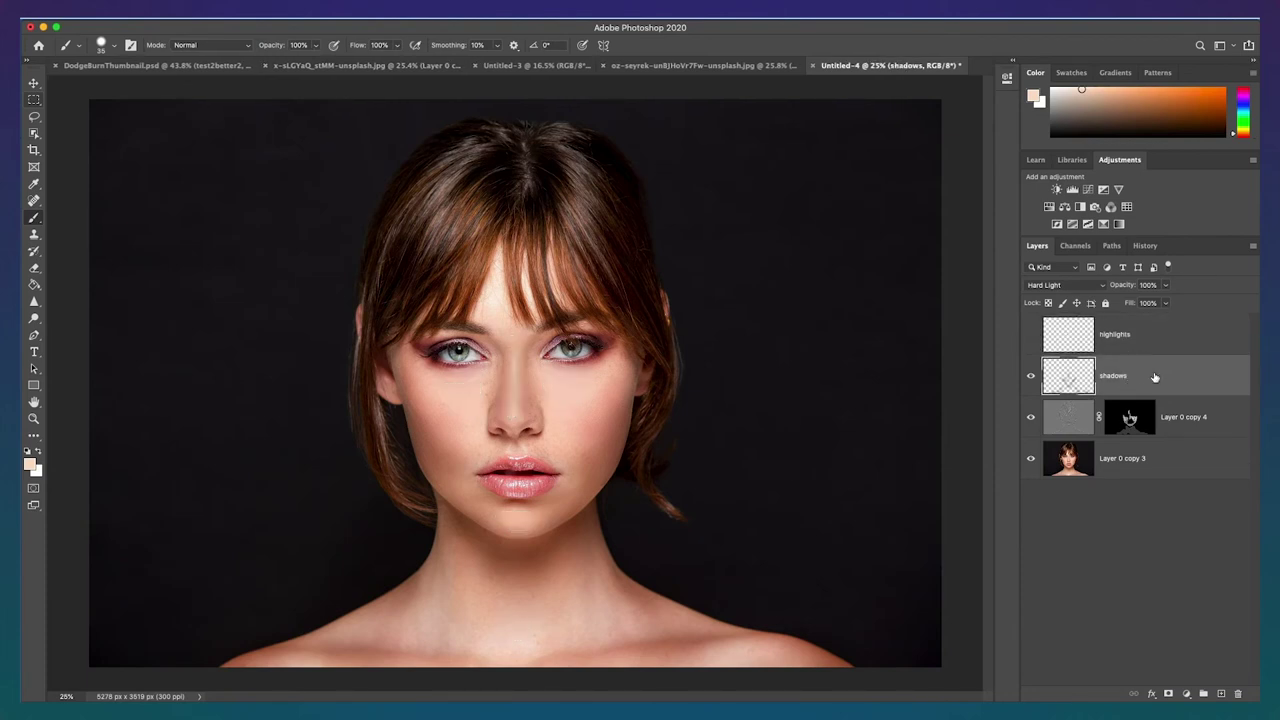
left_click(1031, 335)
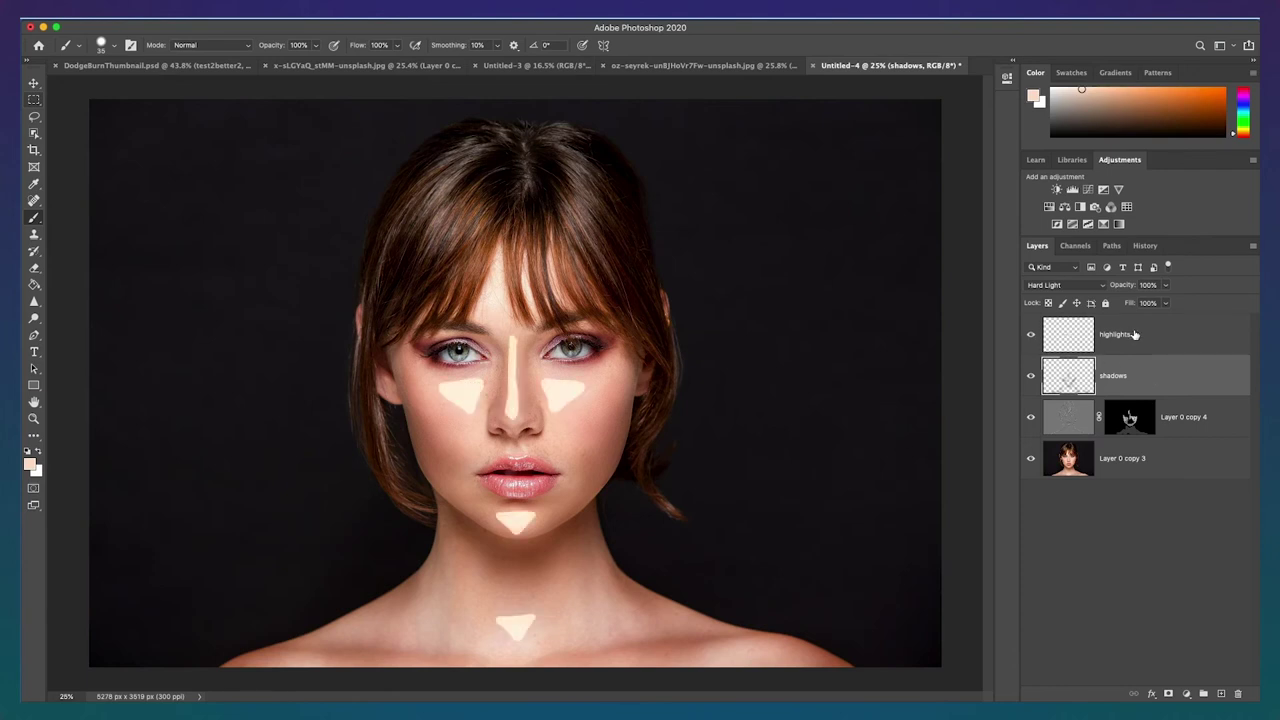
left_click(1134, 335)
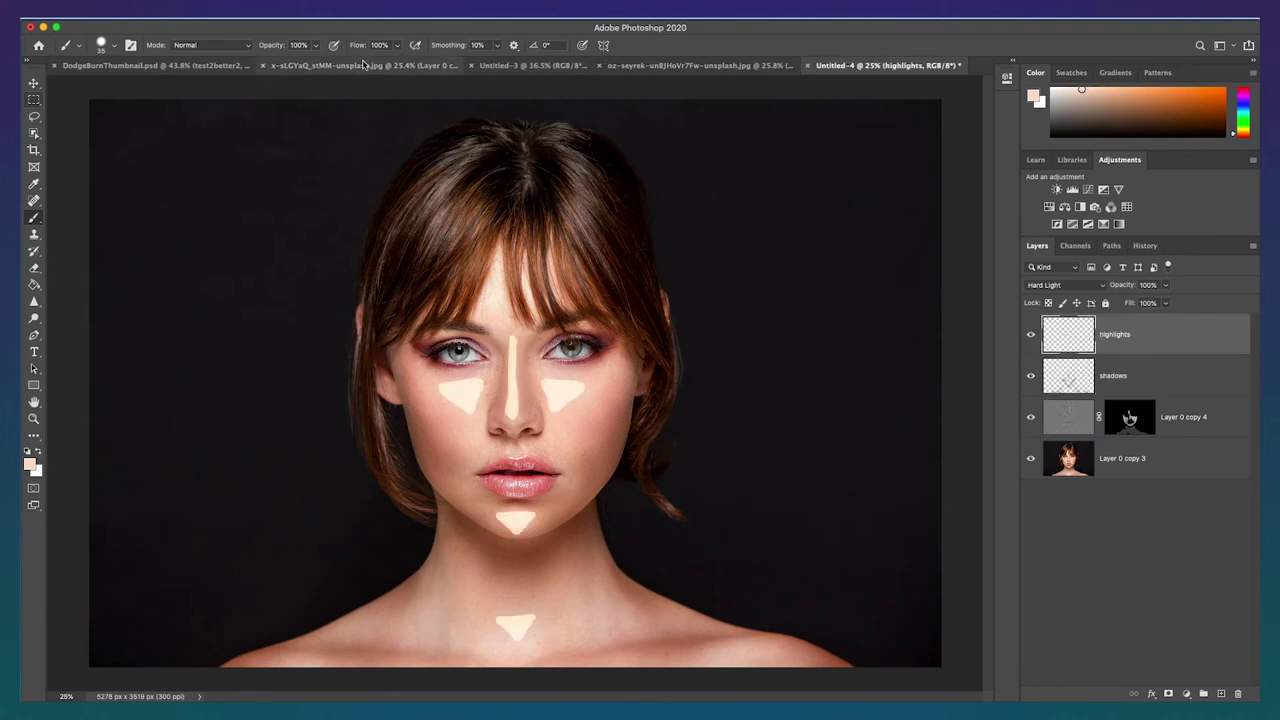
Step: Soften the highlights layer with a 56.0 px Gaussian Blur
left_click(328, 21)
mouse_move(370, 168)
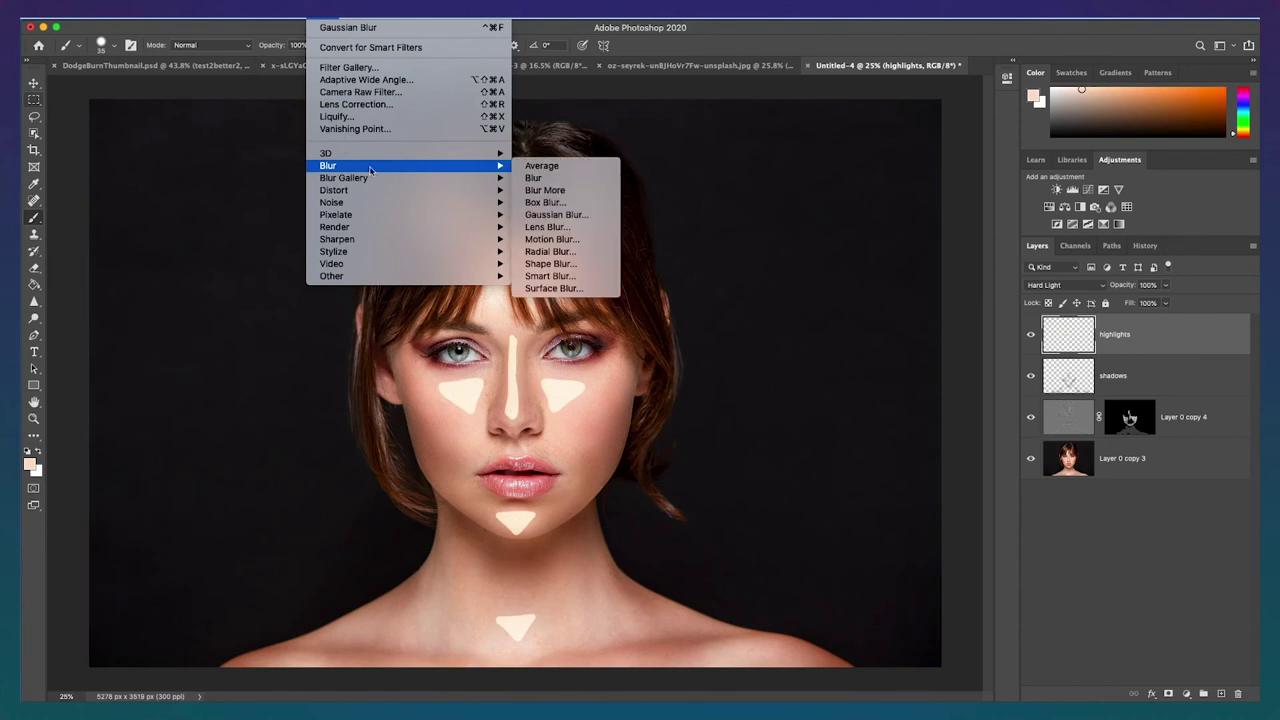
left_click(553, 215)
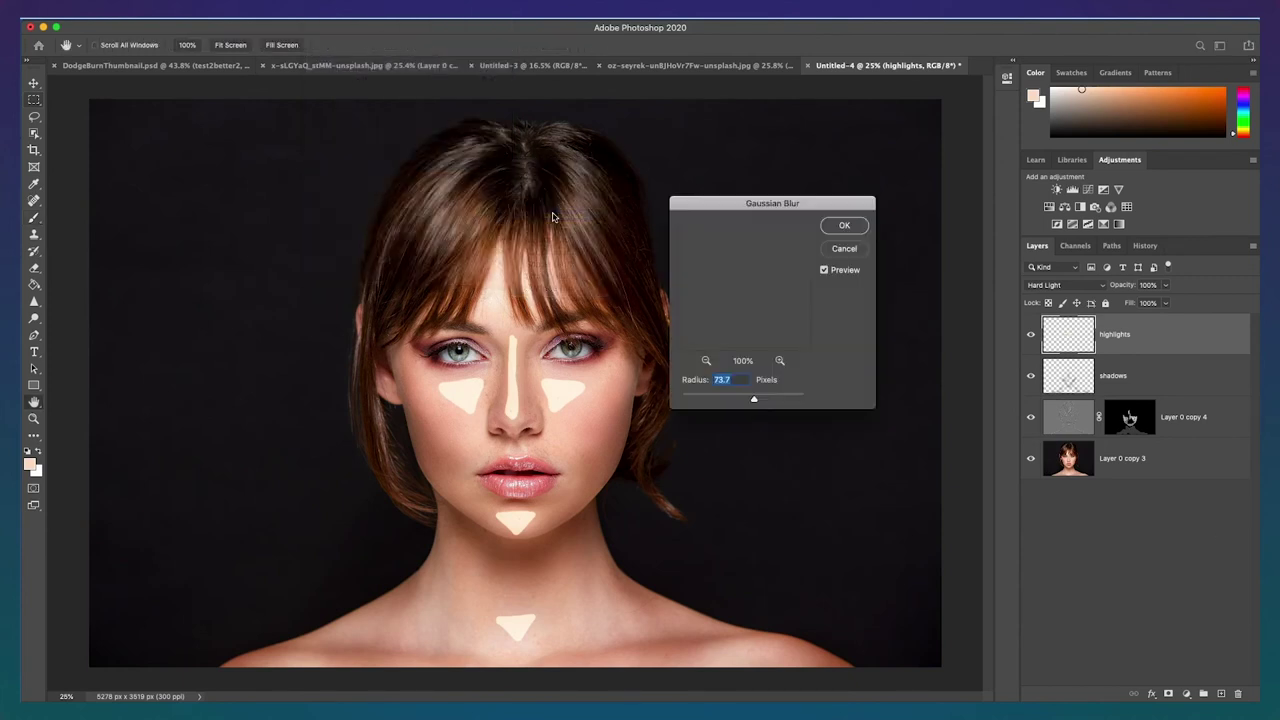
left_click_drag(753, 401, 751, 401)
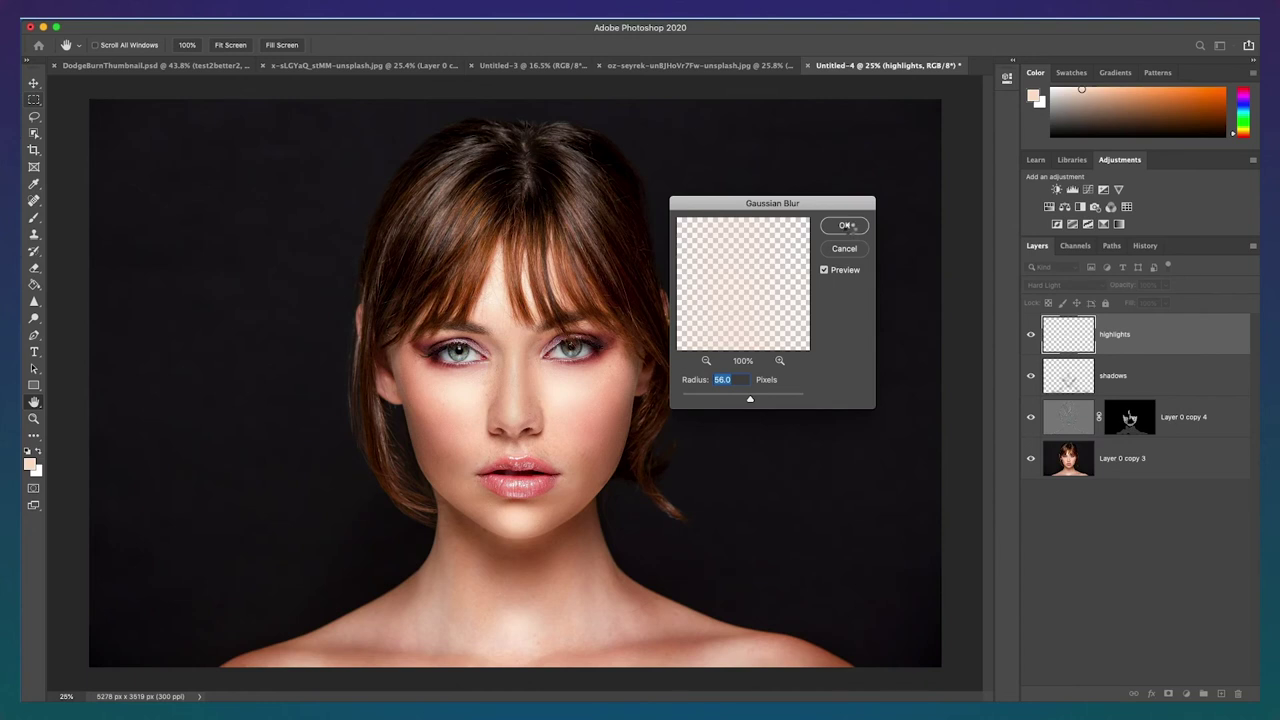
left_click(845, 227)
key("b")
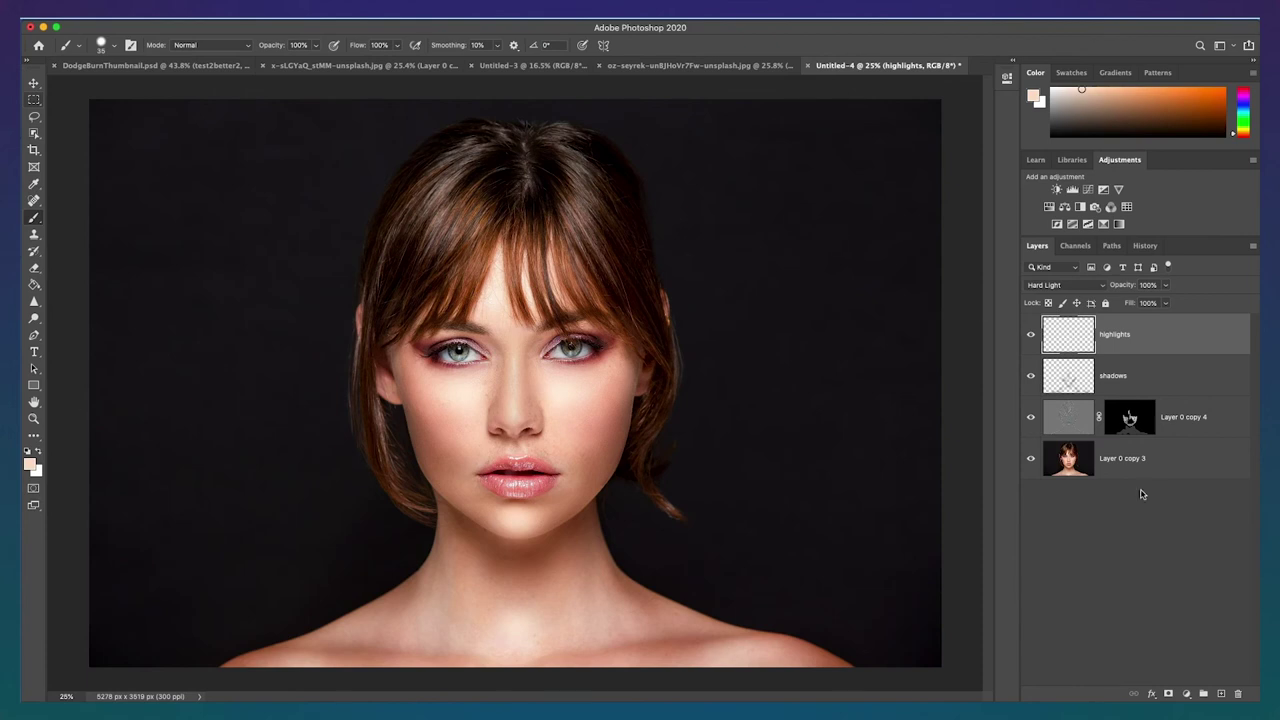
Step: Add a layer mask to highlights and duplicate the original portrait layer Layer 0 copy 3
left_click(1168, 694)
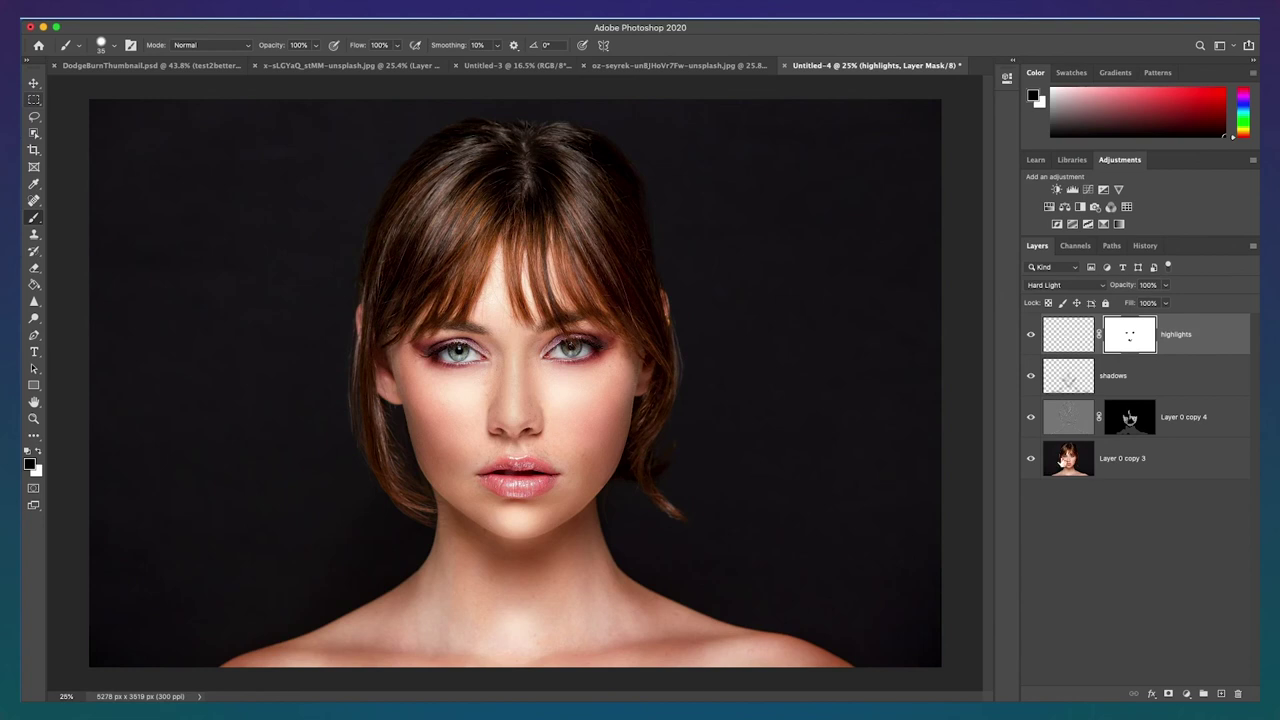
left_click(1121, 467)
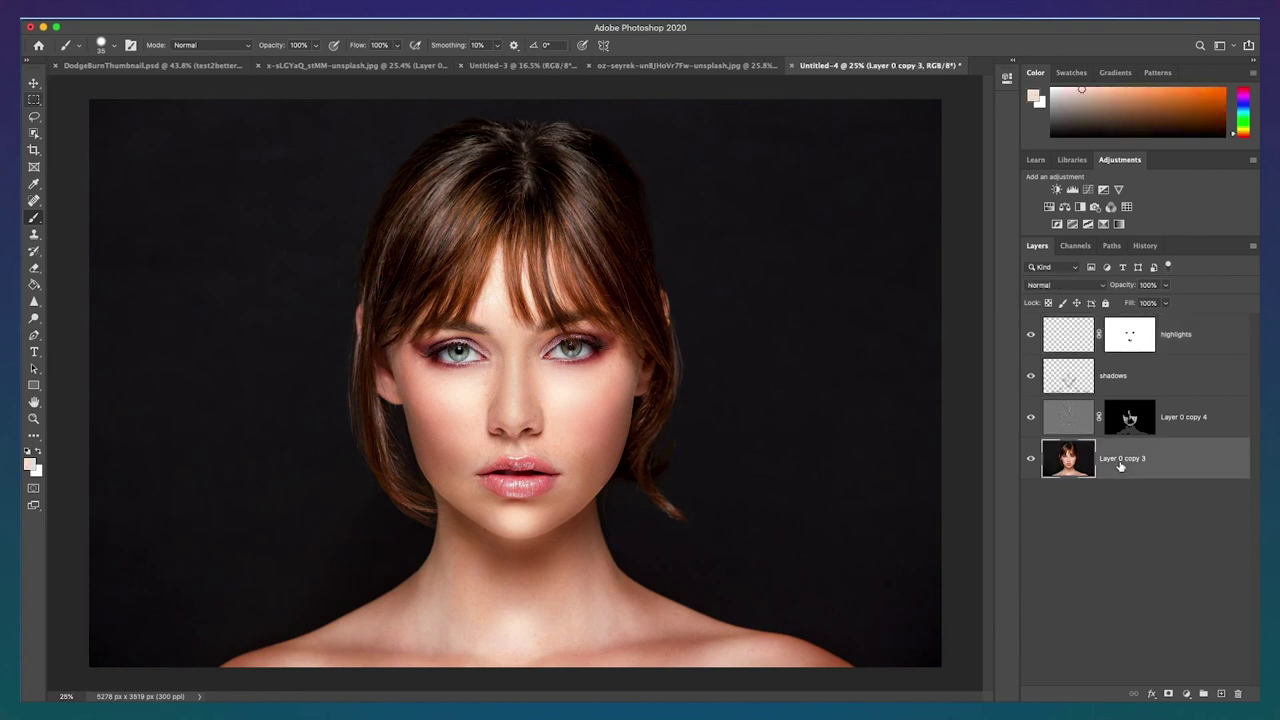
right_click(1119, 466)
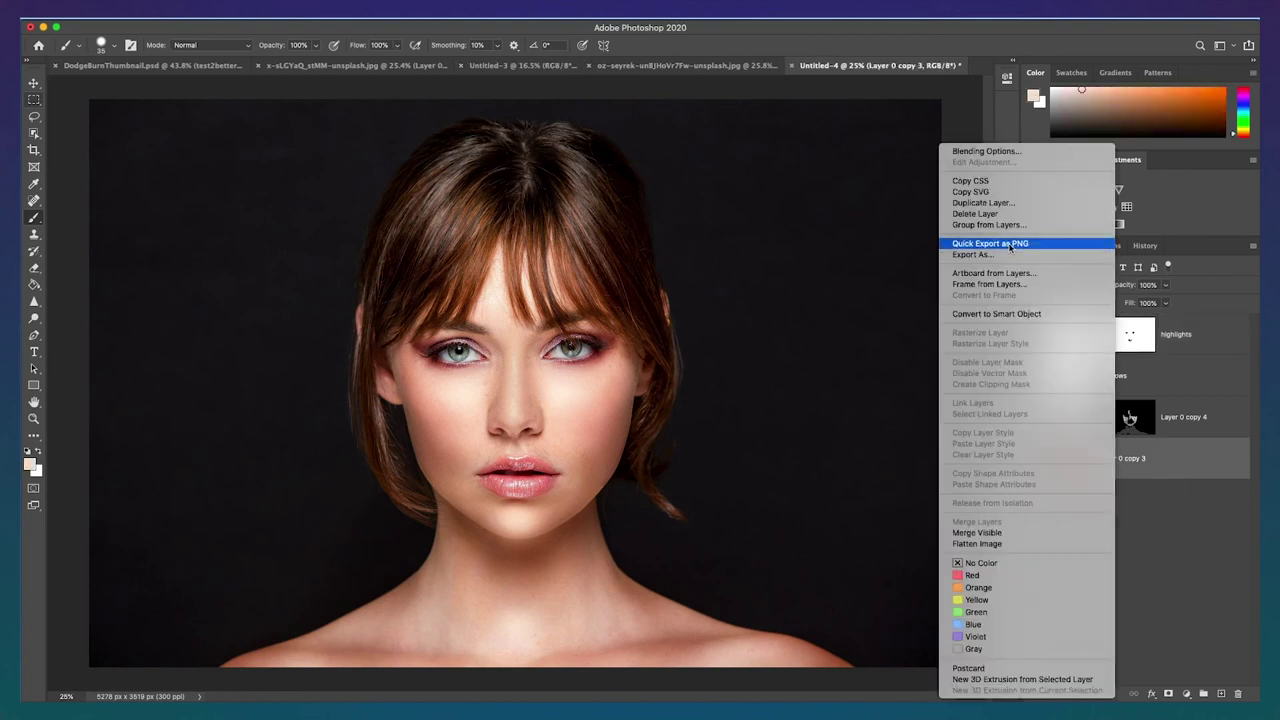
left_click(1000, 200)
key("Return")
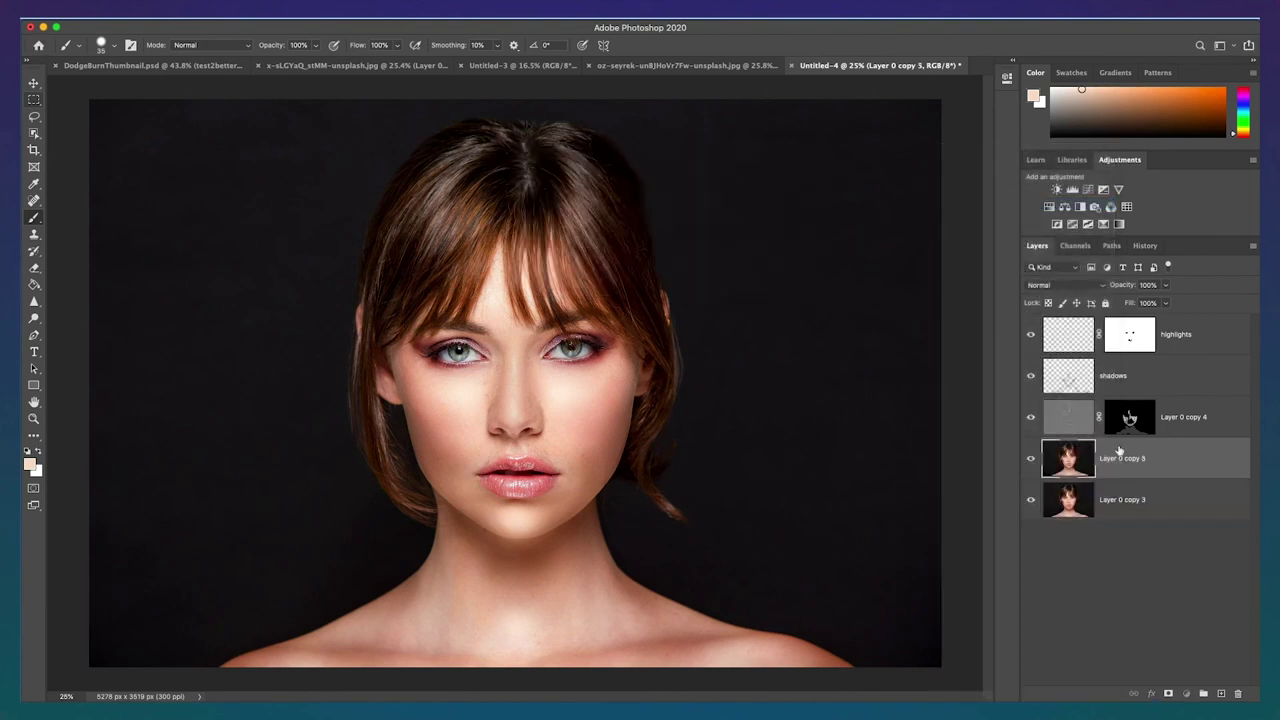
Step: Move Layer 0 copy 5 to the top and toggle it to compare before and after, leaving it hidden
left_click_drag(1126, 462, 1100, 325)
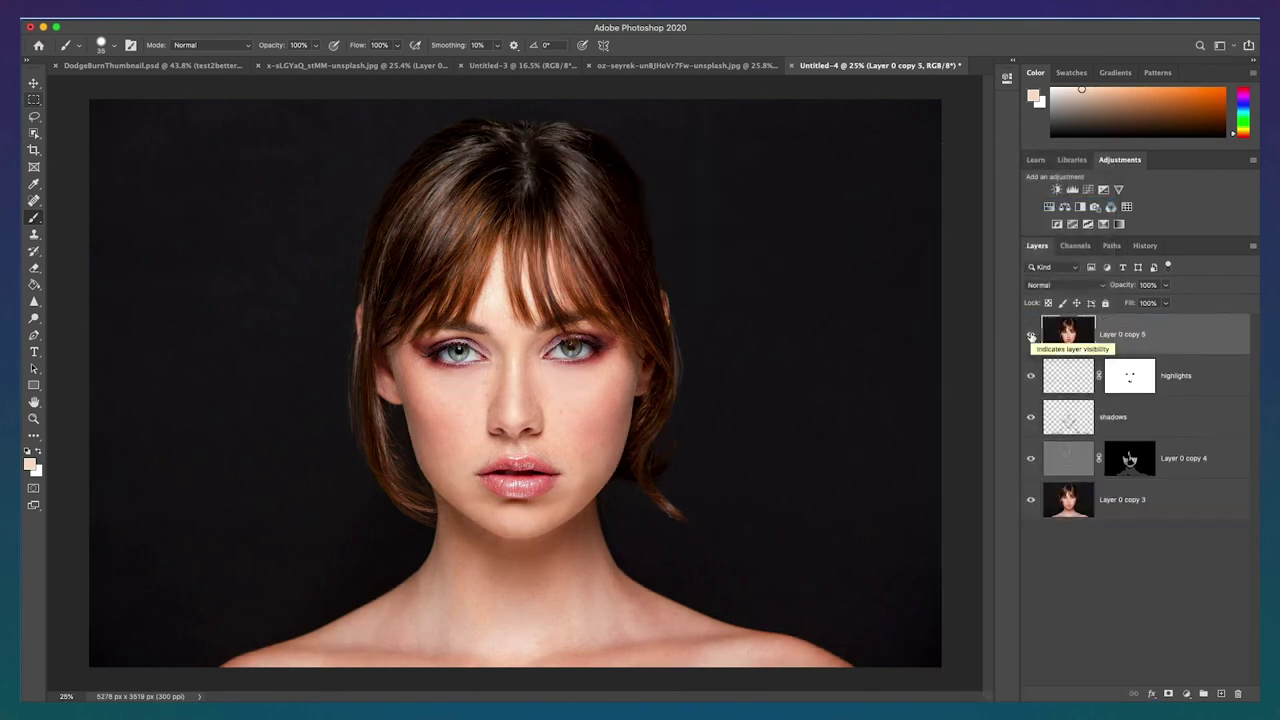
left_click(1031, 335)
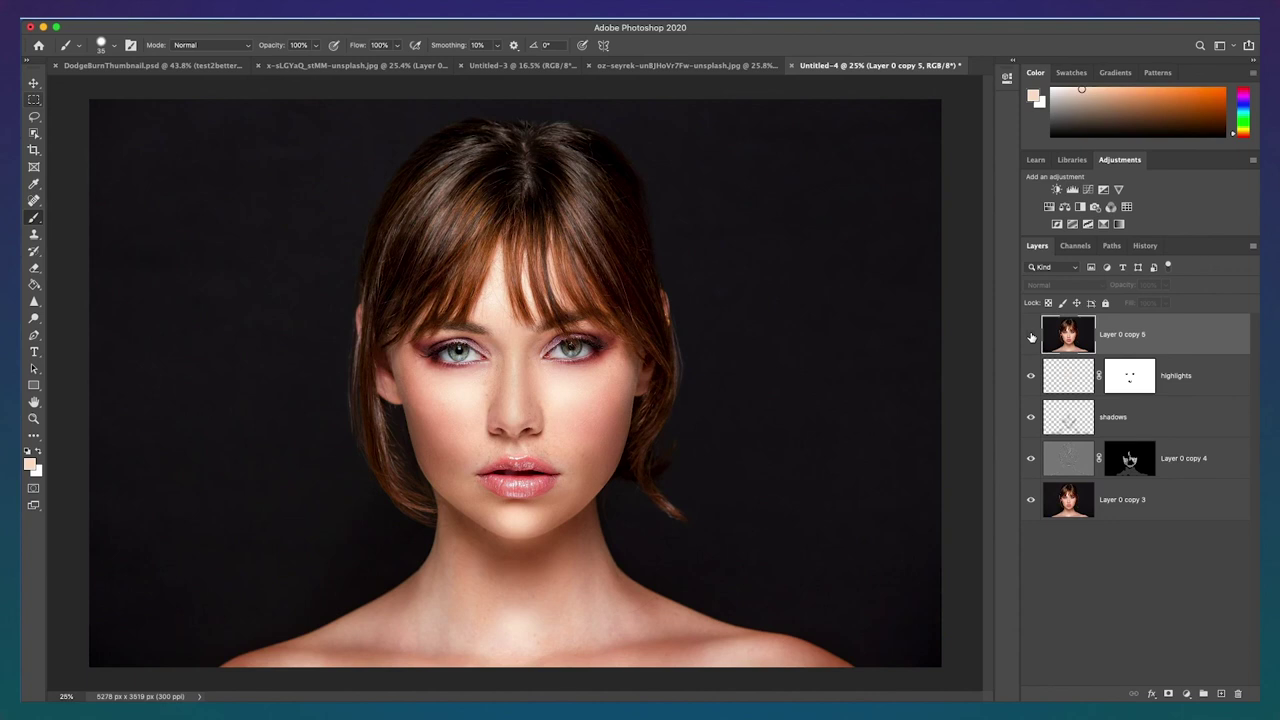
left_click(1031, 336)
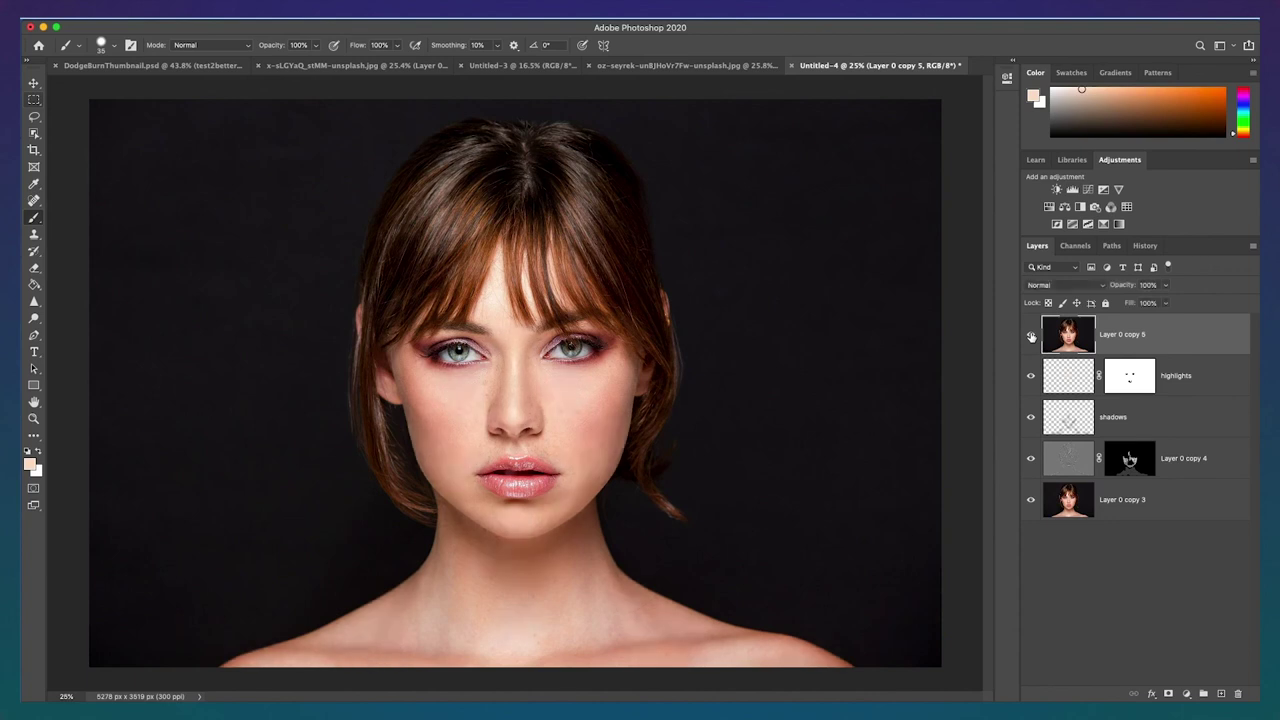
left_click(1031, 336)
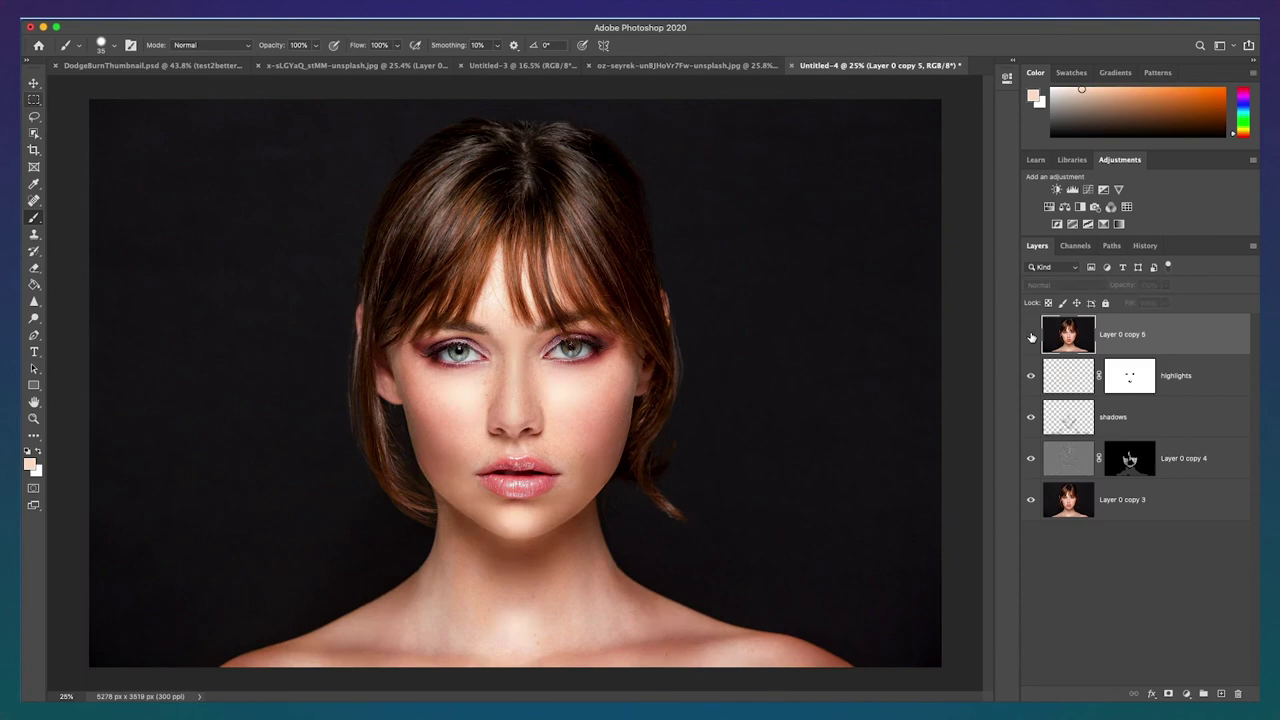